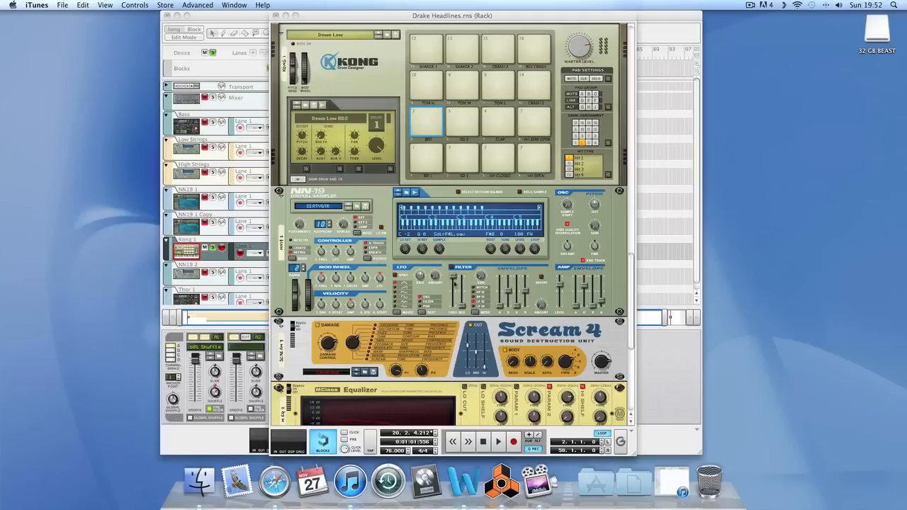
Switch to iTunes, play the Headlines track at a higher volume and minimise the window.
click(670, 481)
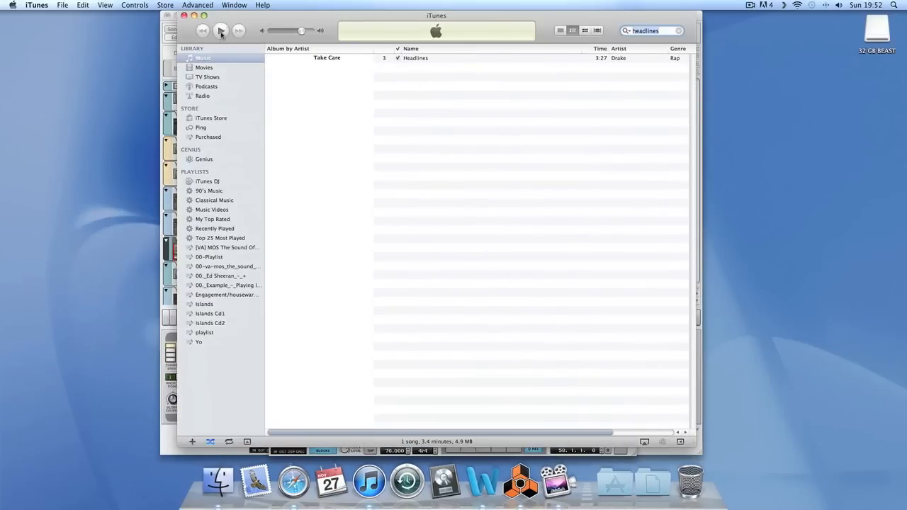
click(221, 32)
drag(304, 33, 311, 33)
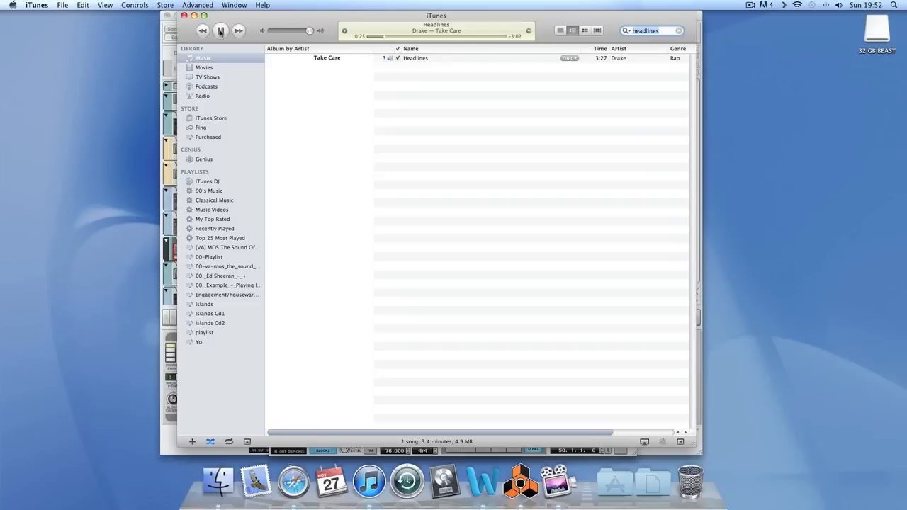
click(194, 15)
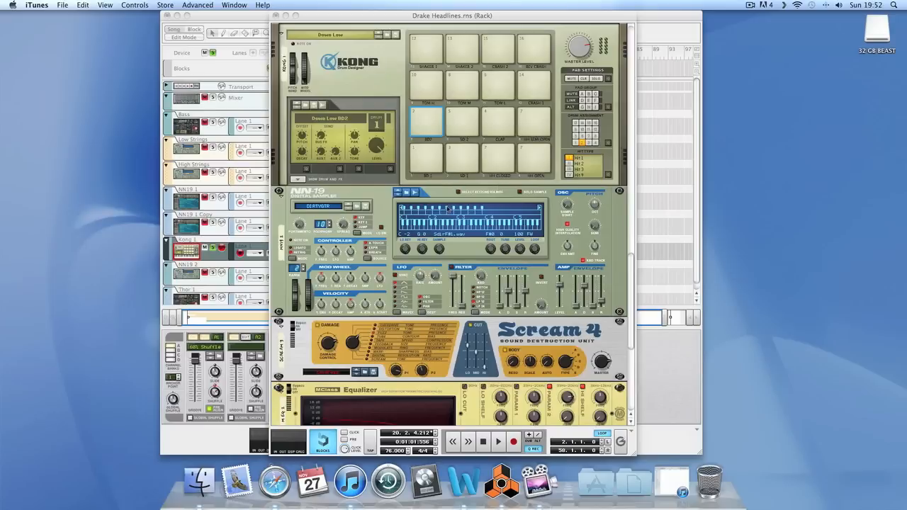
scroll(442, 209, up, 10)
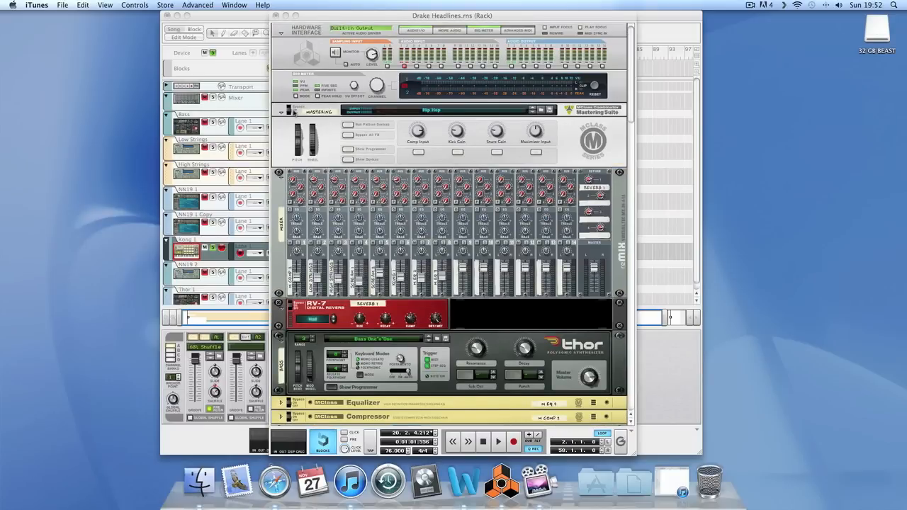
scroll(317, 117, down, 2)
scroll(316, 115, down, 10)
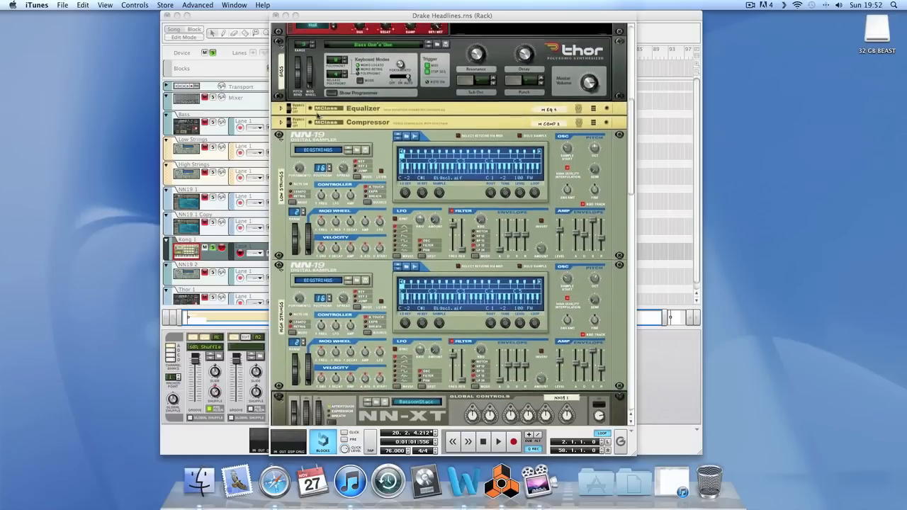
scroll(411, 137, up, 4)
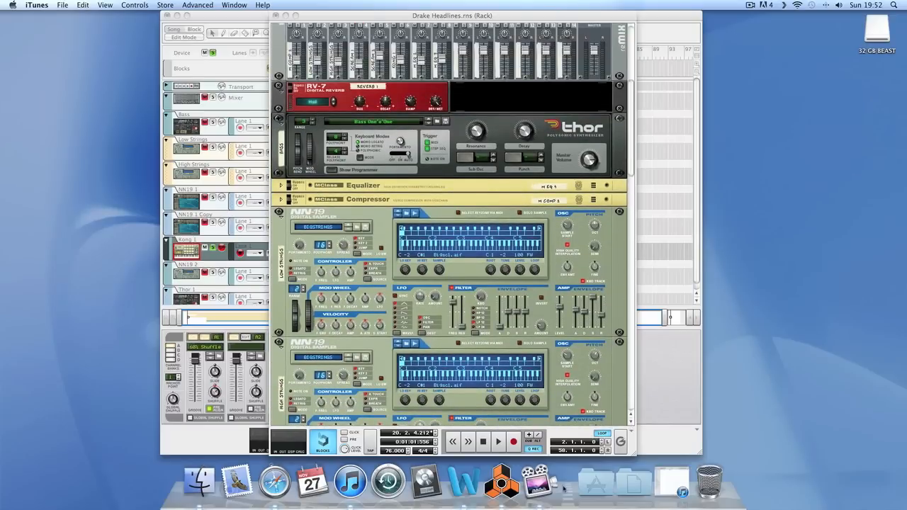
Replay the opening of Headlines from the start in iTunes and return to the Reason sequencer.
click(670, 484)
drag(387, 37, 369, 37)
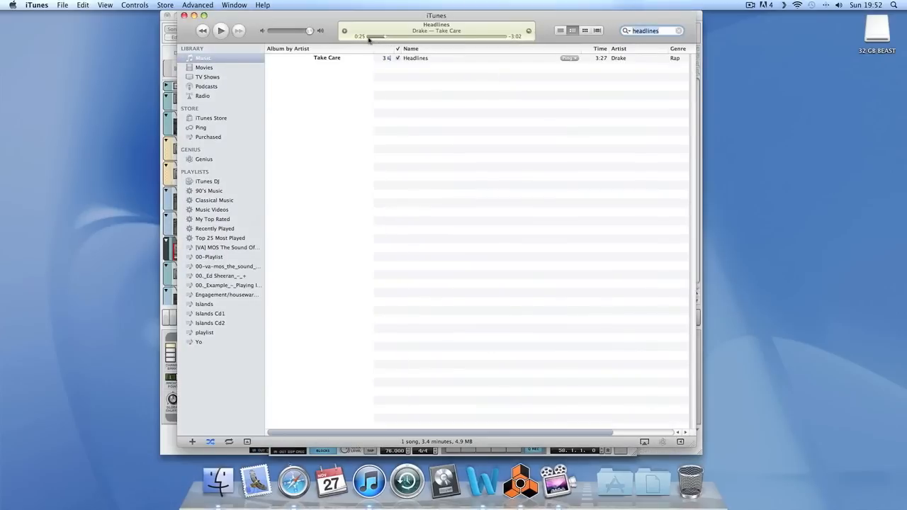
click(222, 31)
click(222, 31)
click(164, 24)
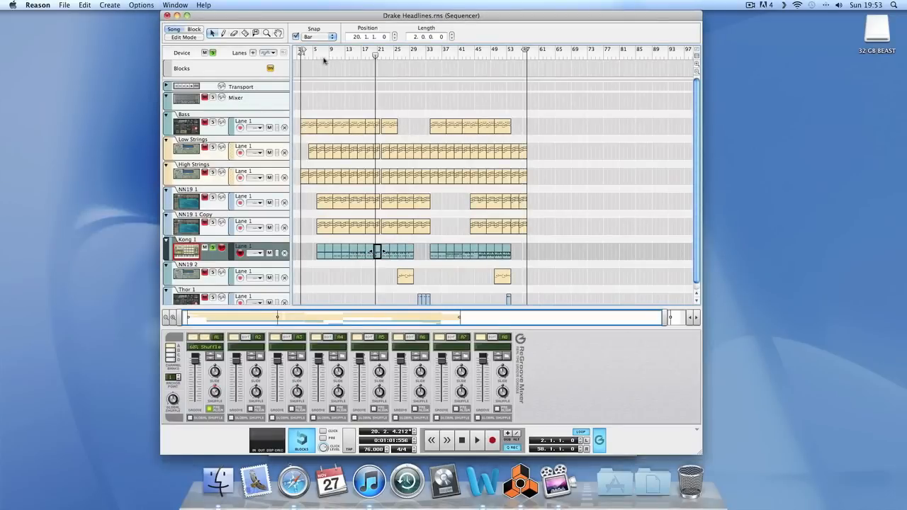
Solo the Bass track instead of Kong 1 and move the loop end to bar 10.
click(212, 248)
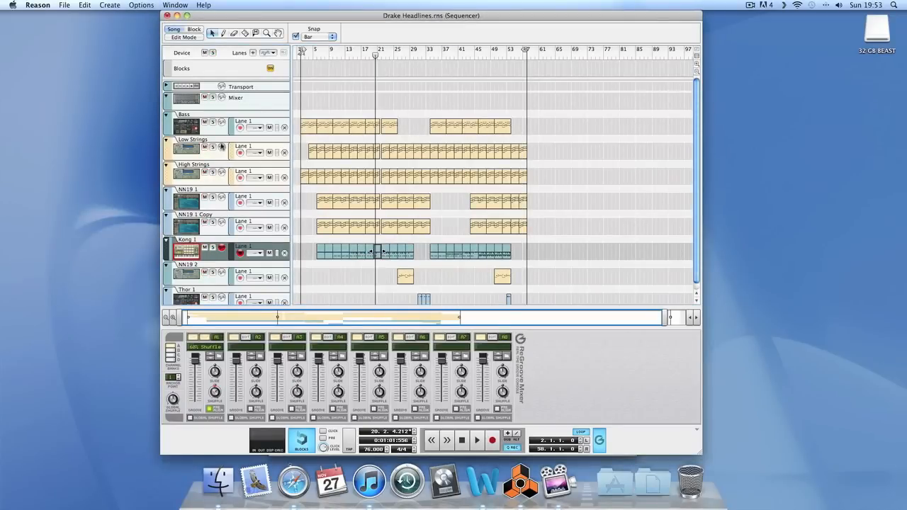
click(213, 121)
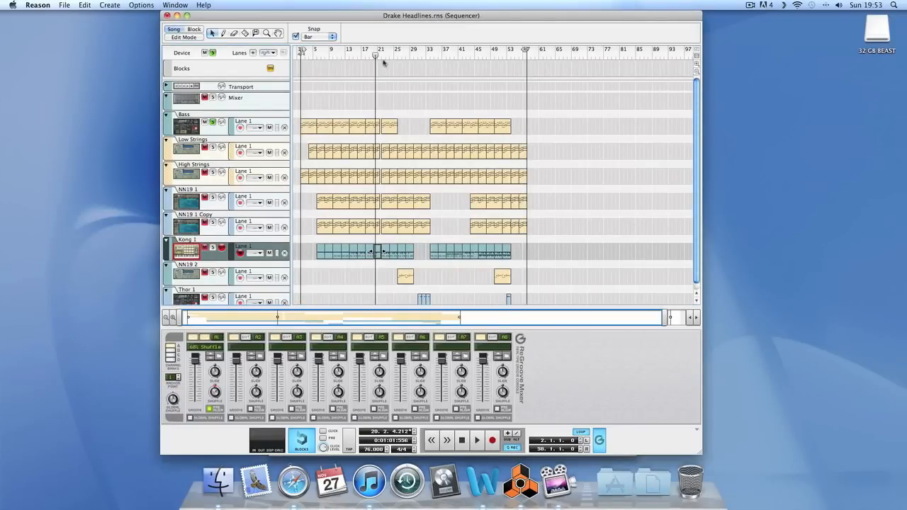
drag(526, 49, 331, 51)
Open the first Bass clip for note editing and play it looped from bar 2 to bar 6.
double_click(304, 132)
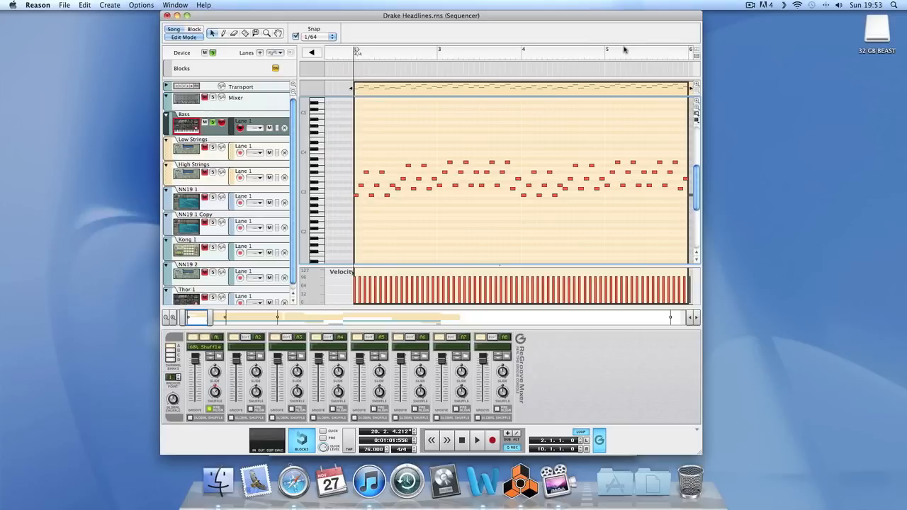
scroll(628, 50, right, 2)
scroll(628, 49, right, 1)
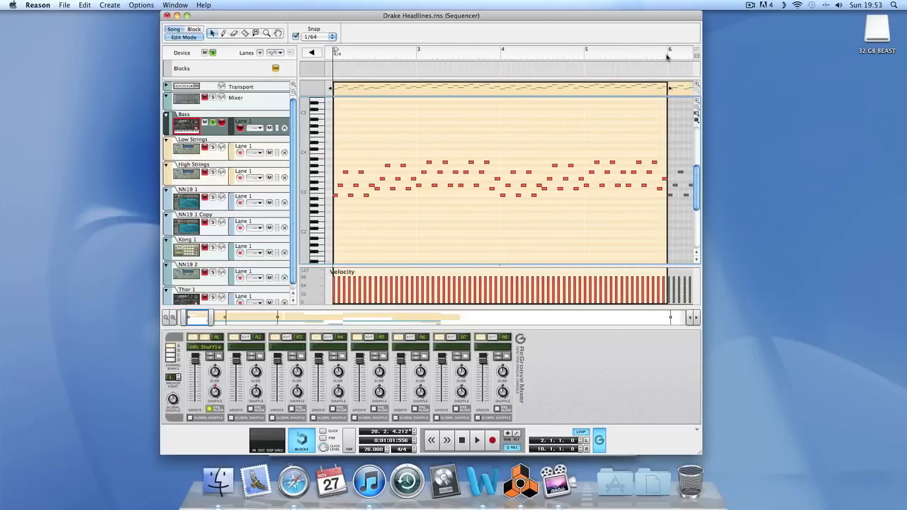
alt+click(667, 54)
key(shift+Return)
scroll(666, 53, left, 1)
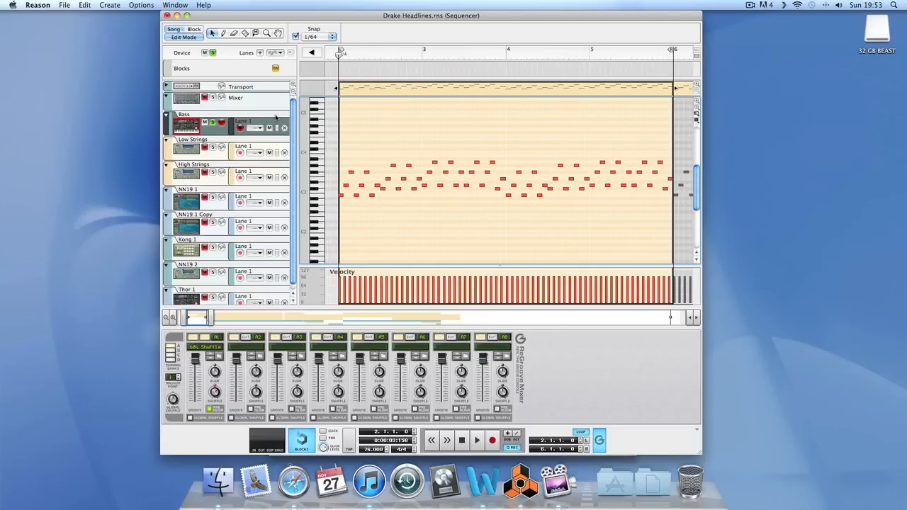
key(space)
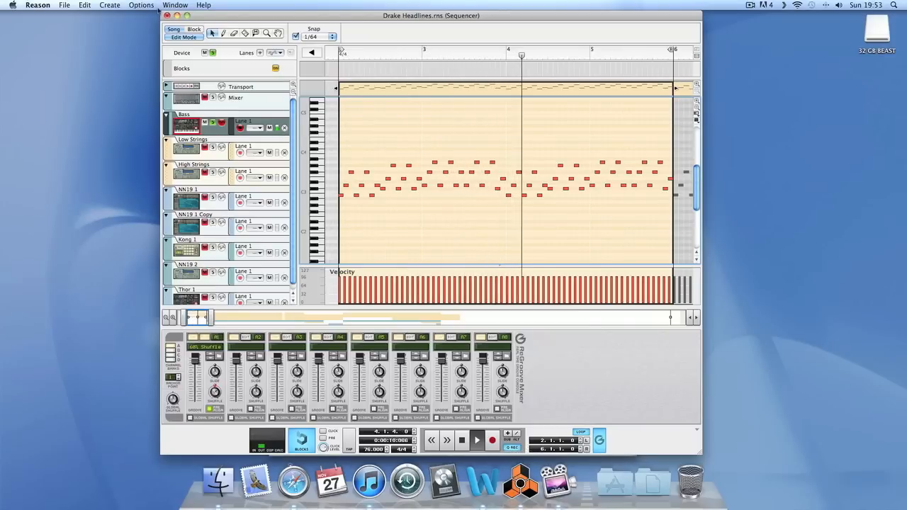
Switch to the rack window and show the programmer of the Bass track's Thor synthesizer.
right_click(520, 482)
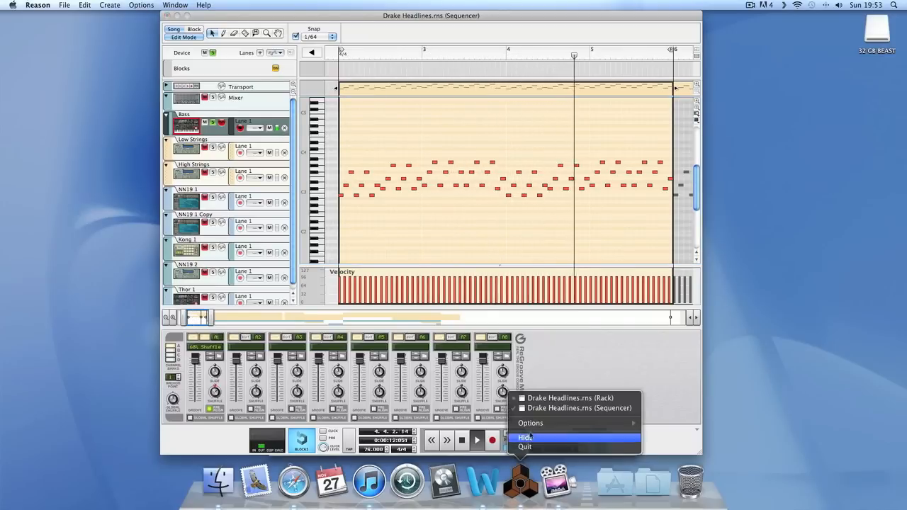
click(552, 399)
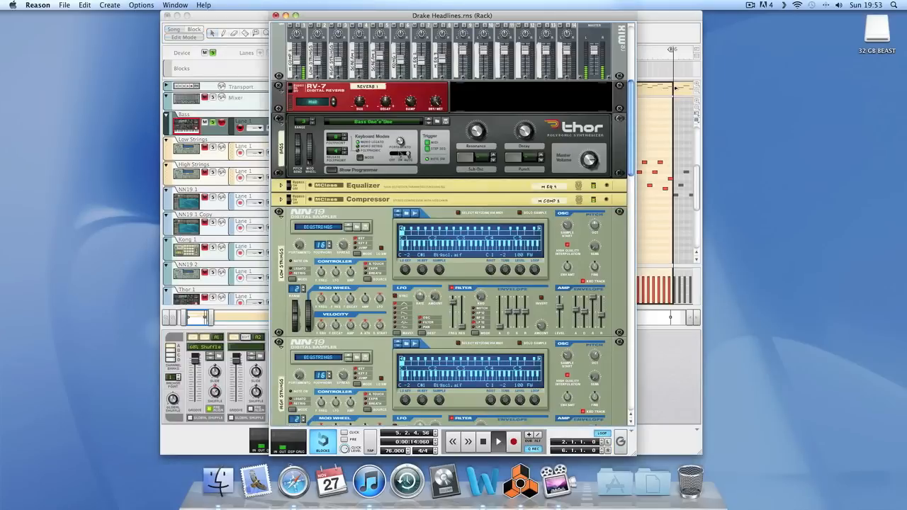
click(441, 142)
click(342, 171)
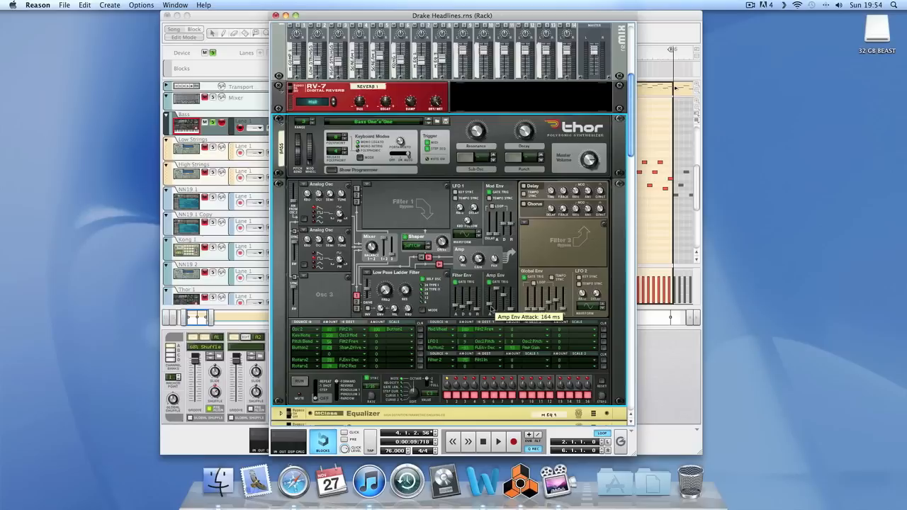
Play the bass loop while adjusting Thor's Amp Env attack and Filter 2 frequency, and stop playback.
key(space)
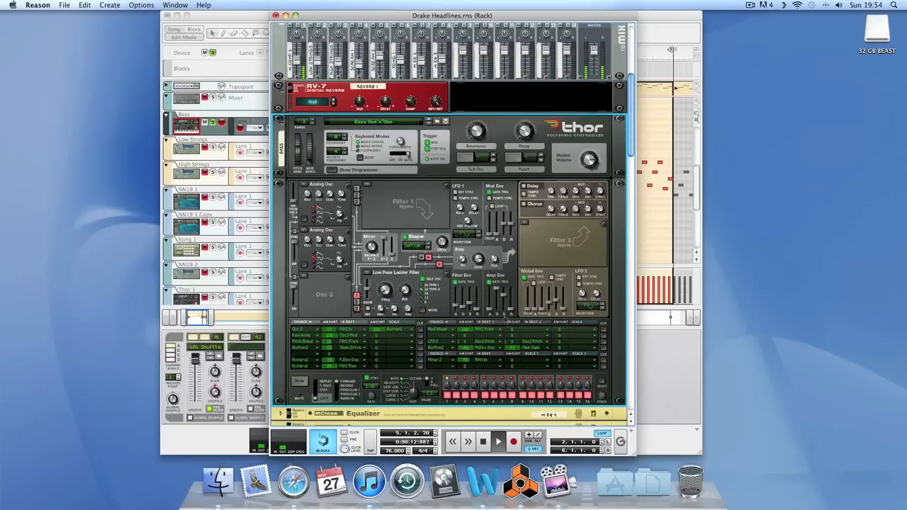
mouse_move(489, 313)
mouse_down()
mouse_move(511, 304)
mouse_move(488, 305)
mouse_up()
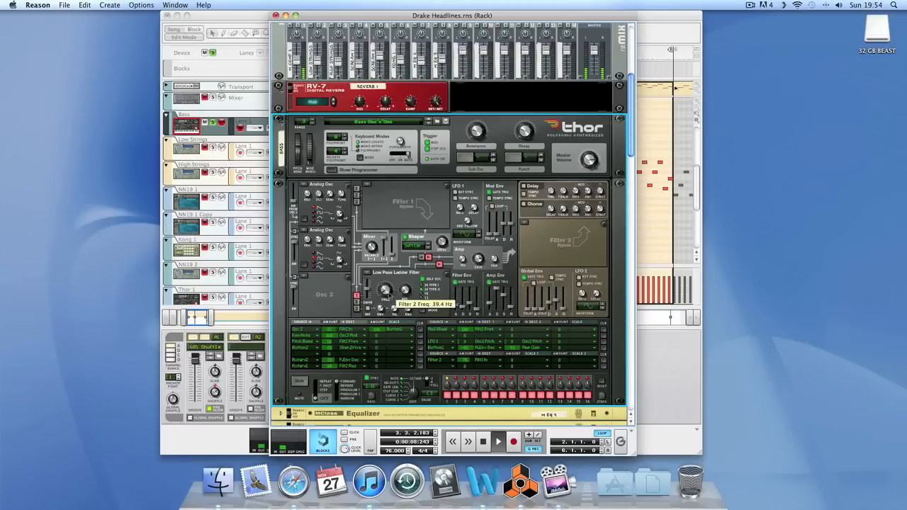
drag(387, 295, 390, 297)
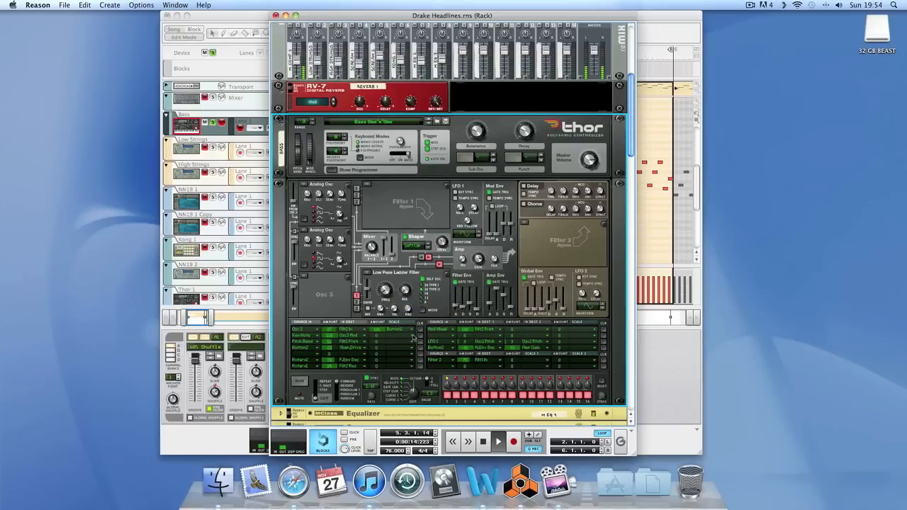
click(483, 442)
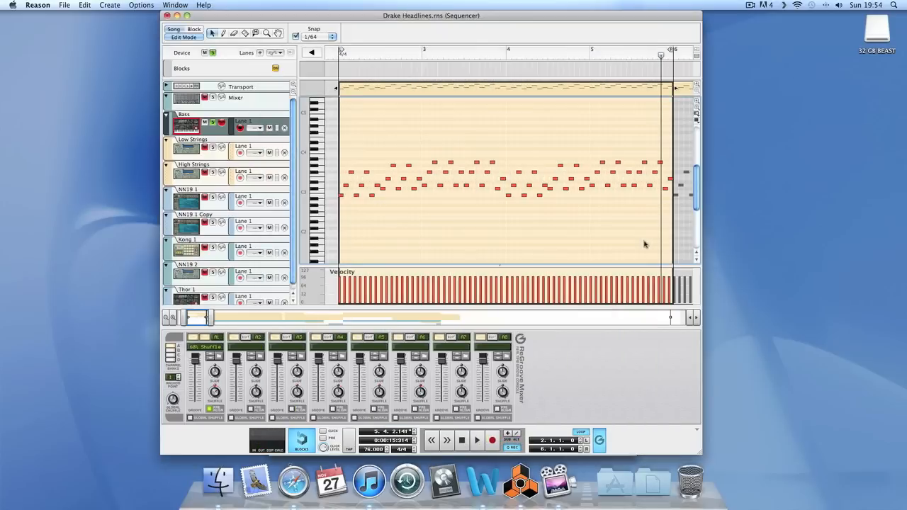
Select the first Low Strings clip in the sequencer and move the loop start to bar 4.
click(646, 247)
click(220, 157)
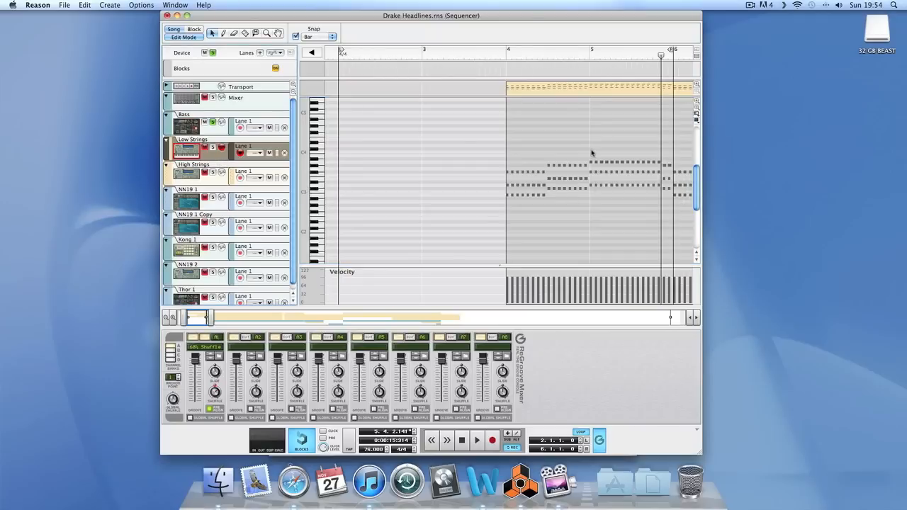
click(559, 90)
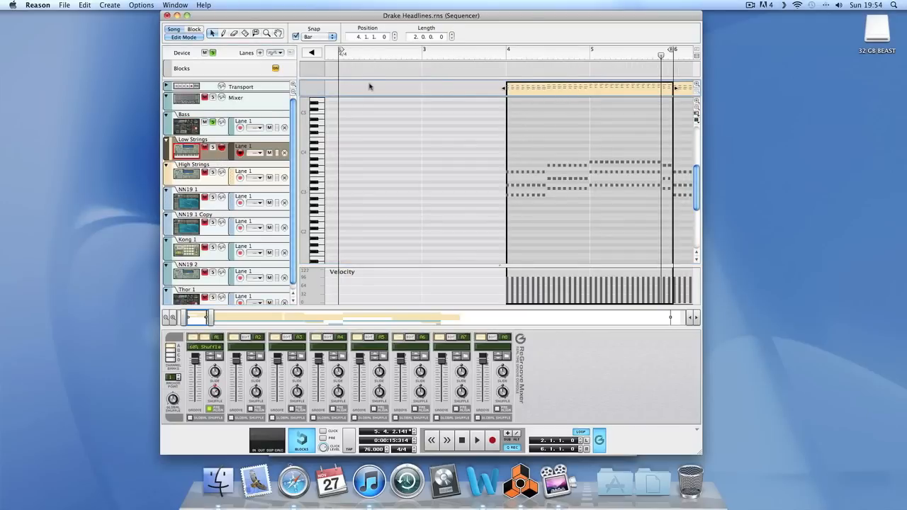
drag(343, 53, 496, 57)
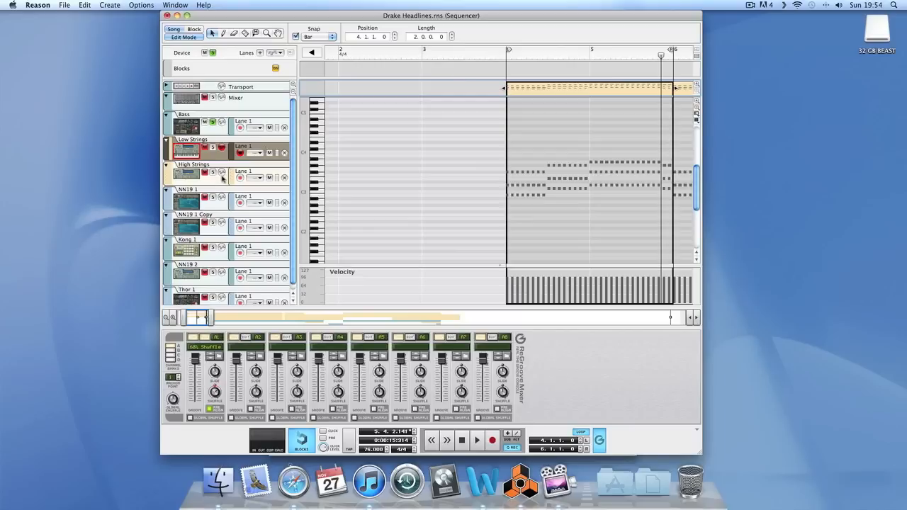
Select the High Strings track and set the loop to run from bar 2 to bar 4.
click(221, 182)
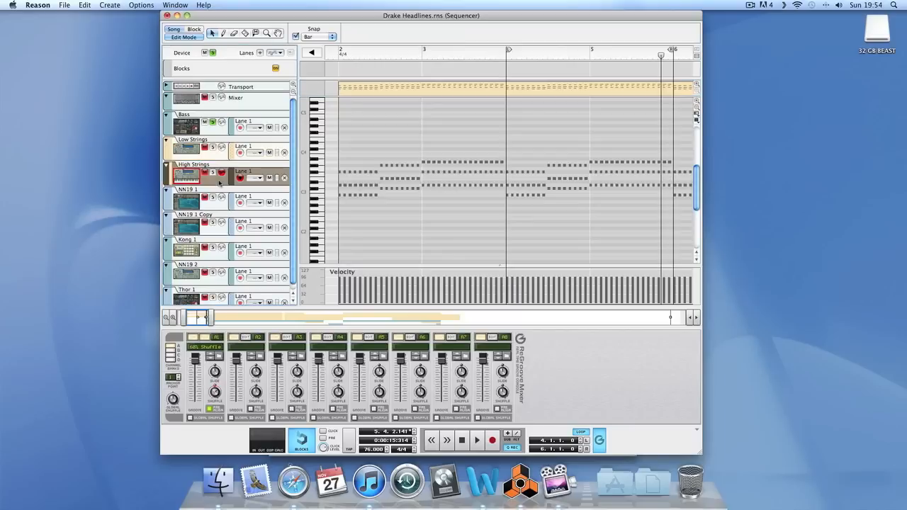
click(339, 57)
alt+click(508, 61)
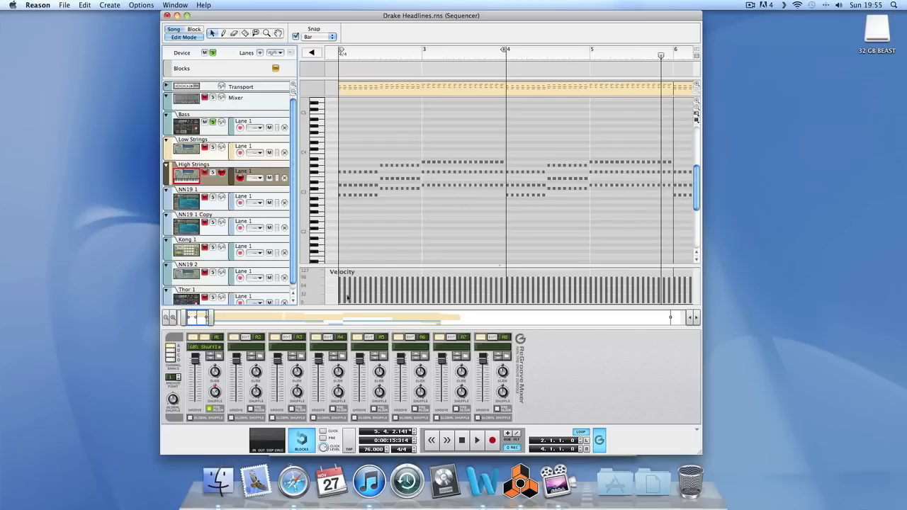
Solo the High Strings track instead of Bass and play the loop from its start.
click(212, 123)
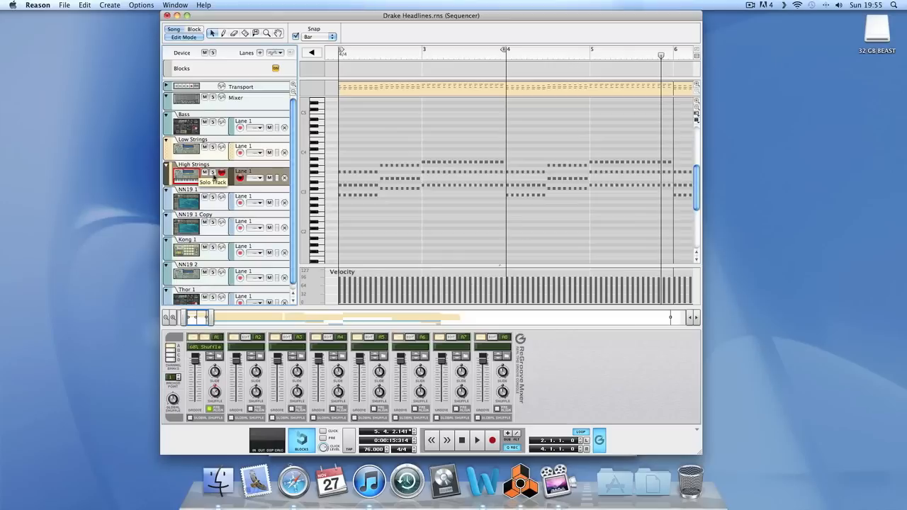
click(213, 172)
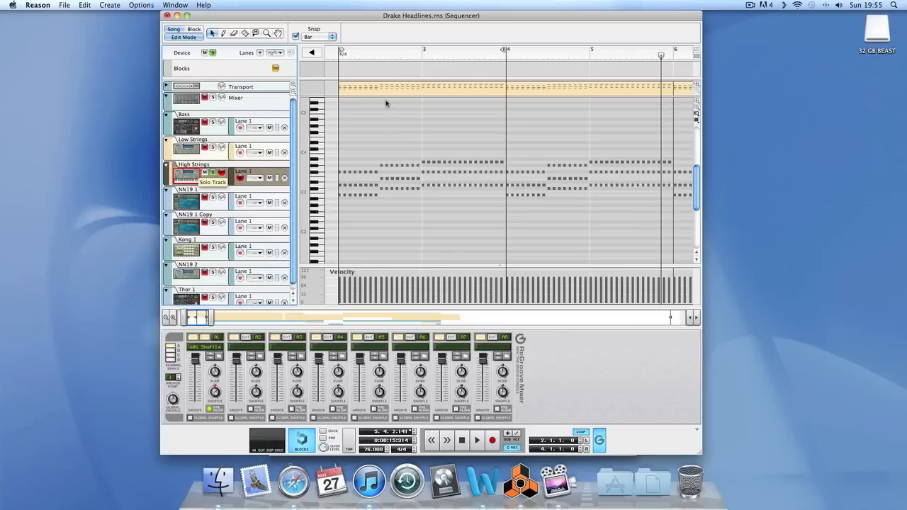
key(shift+Return)
key(space)
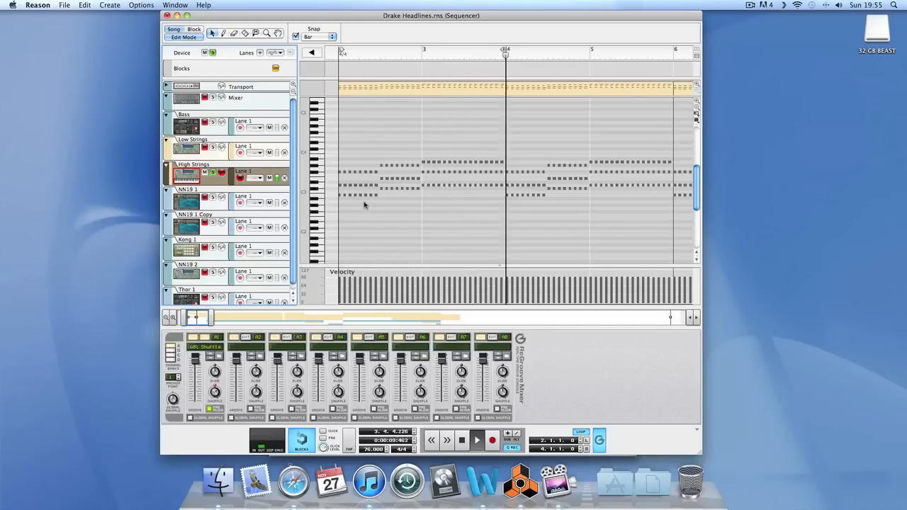
Select the NN19 1 track, and play a passage of Headlines in iTunes for reference before returning to Reason.
click(216, 209)
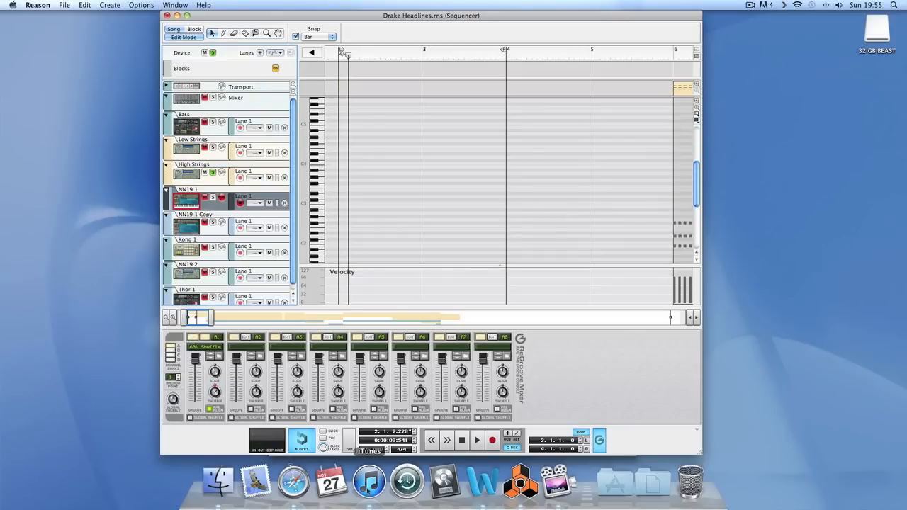
click(369, 482)
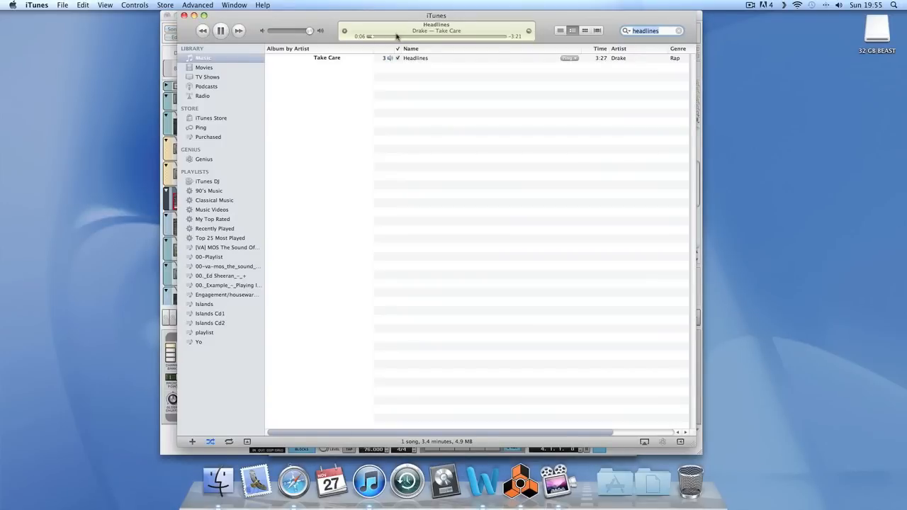
click(222, 32)
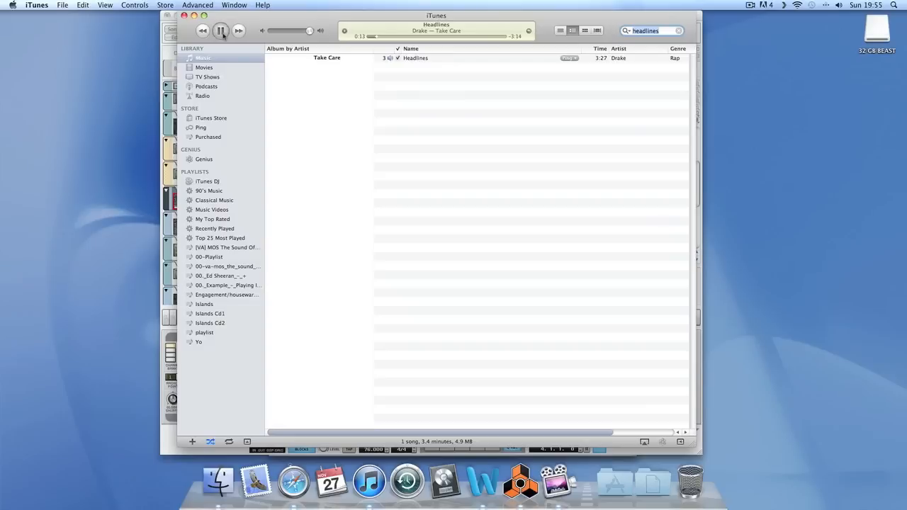
click(164, 21)
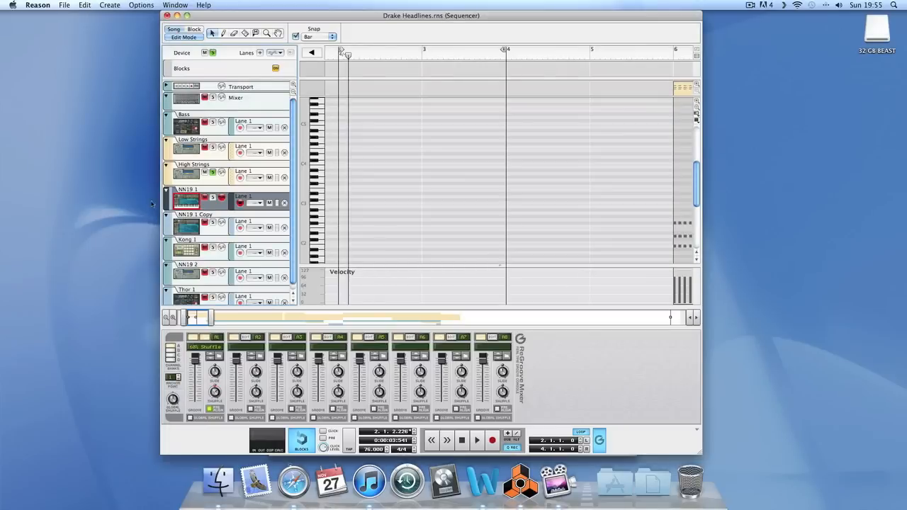
Solo the NN19 1 track instead of High Strings and select it for editing.
click(219, 236)
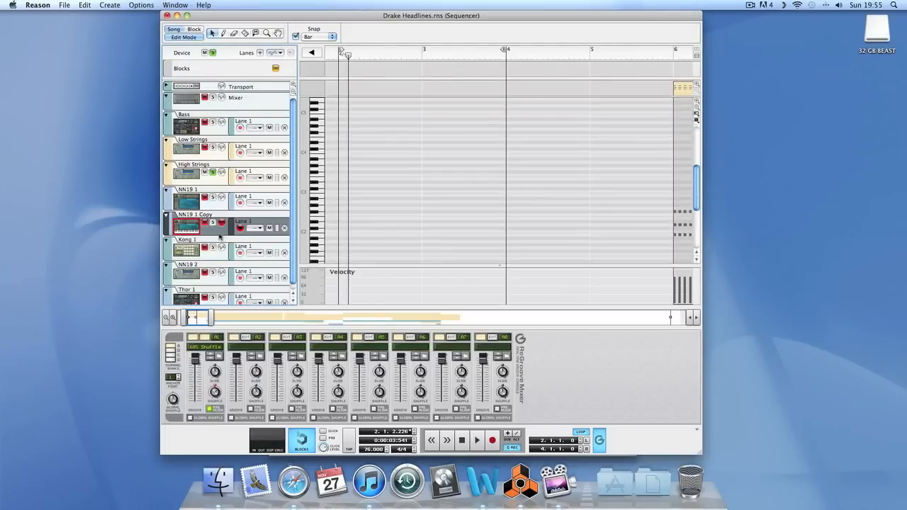
scroll(219, 238, down, 1)
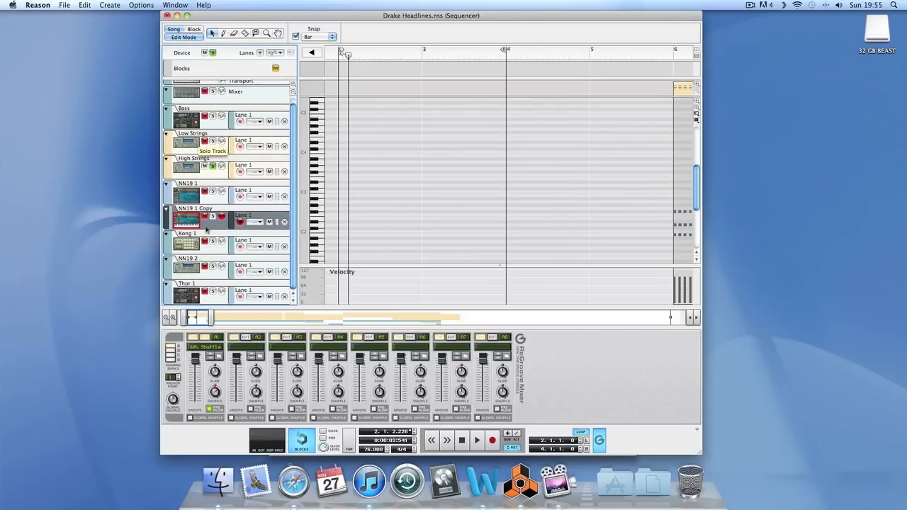
click(213, 192)
click(213, 167)
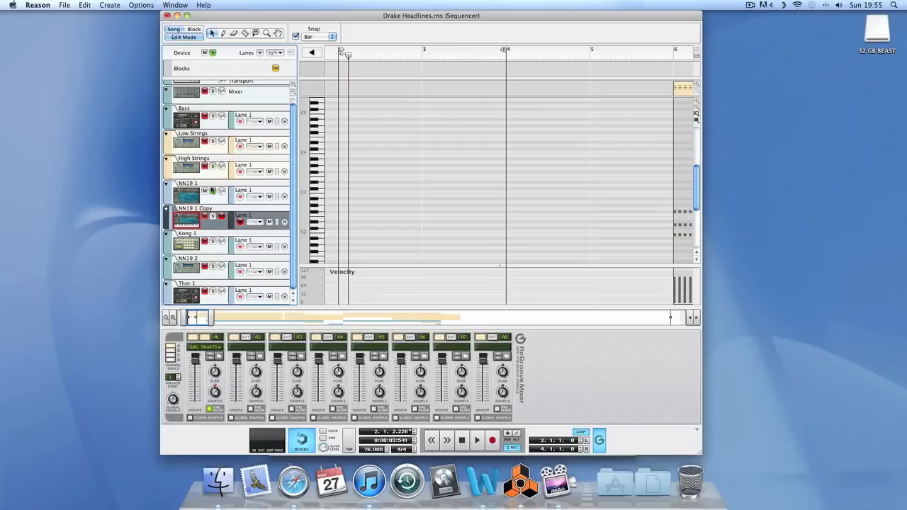
click(211, 201)
Set the loop to run from bar 6 to bar 10 and play the soloed NN19 1 part from its start.
scroll(484, 142, right, 5)
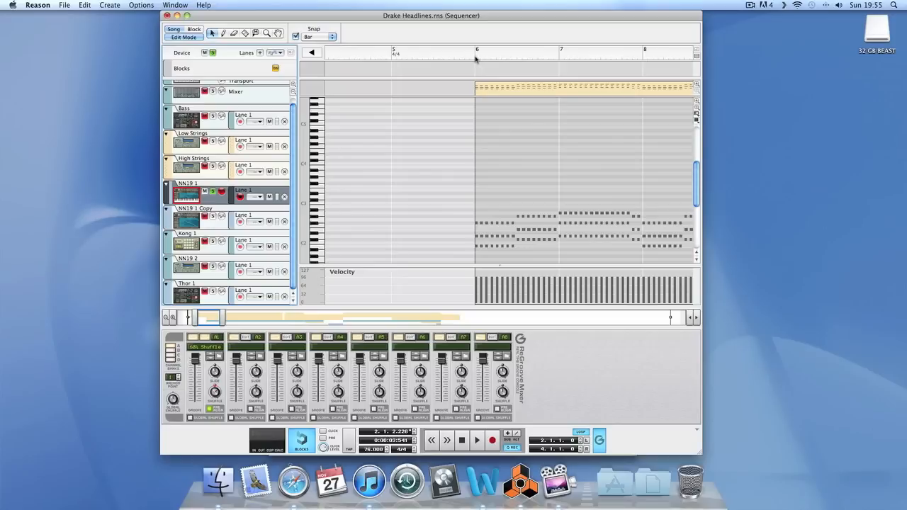
super+click(476, 55)
scroll(642, 58, down, 10)
scroll(642, 58, up, 10)
scroll(642, 58, down, 5)
scroll(642, 58, up, 3)
alt+click(545, 58)
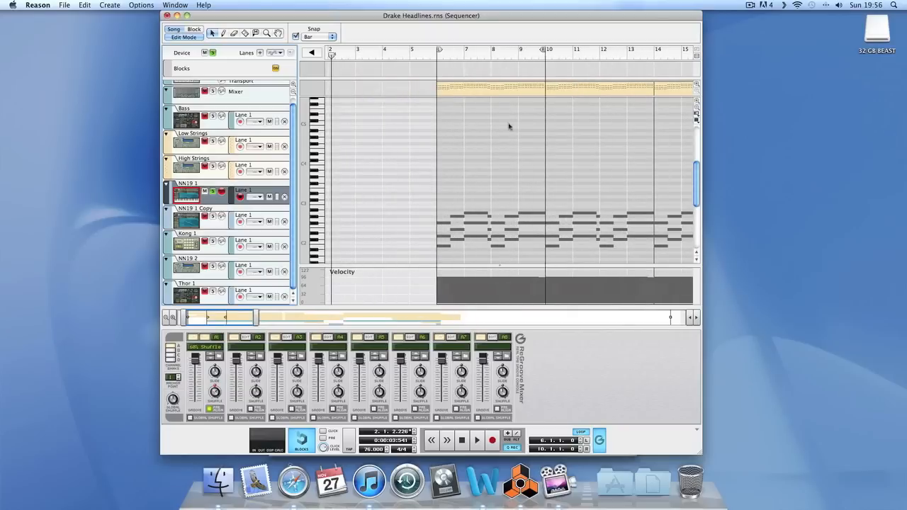
click(436, 57)
key(space)
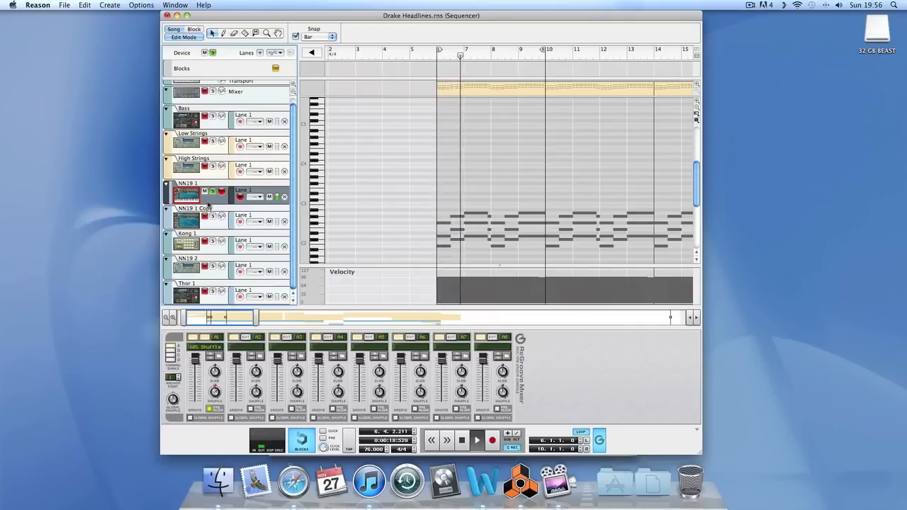
Open the rack window, select the NN19 1 NN-XT sampler, and arrange the rack and sequencer windows side by side.
right_click(523, 493)
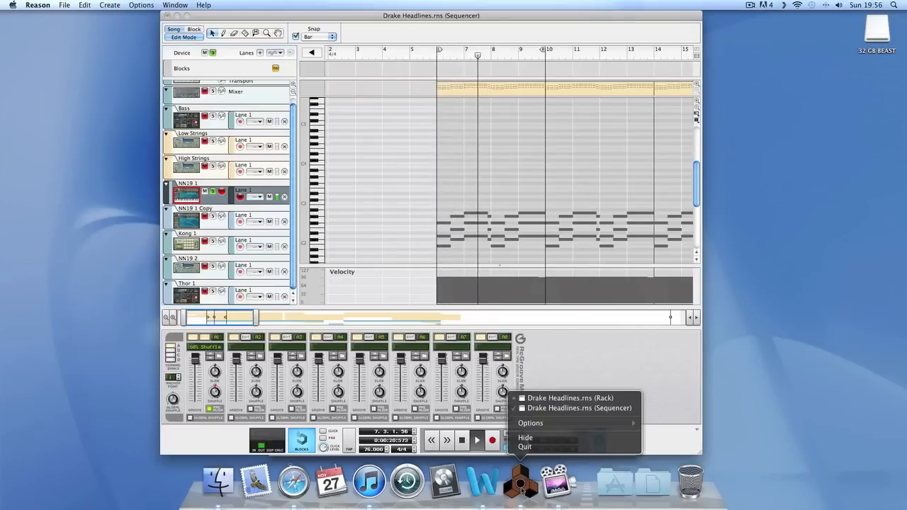
click(549, 399)
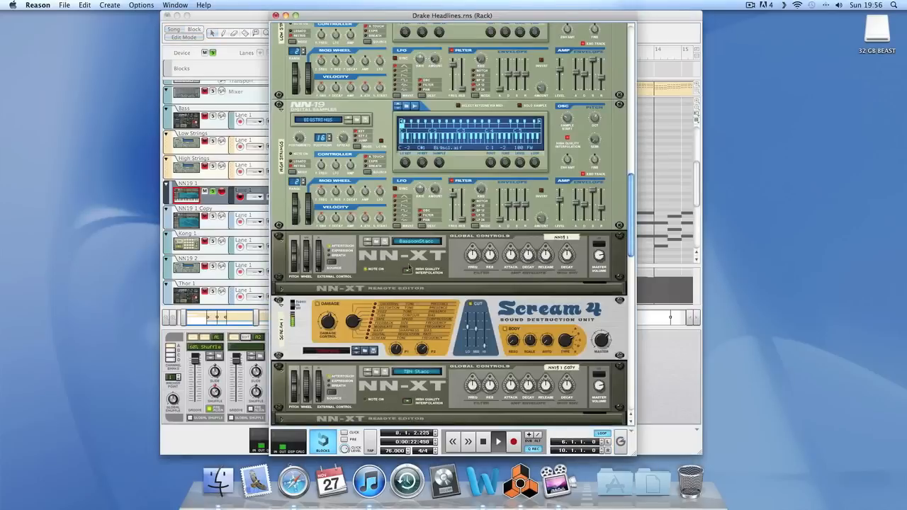
click(409, 267)
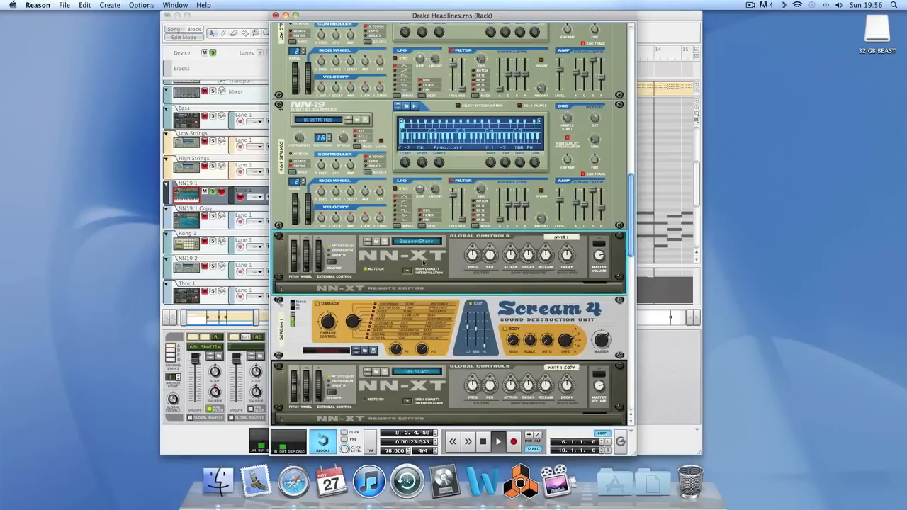
click(215, 204)
drag(527, 16, 366, 16)
click(607, 17)
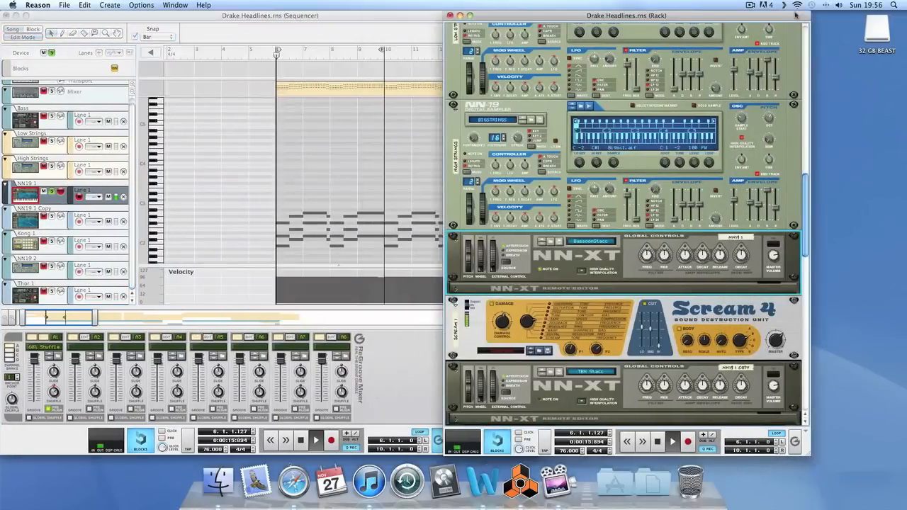
drag(795, 14, 822, 15)
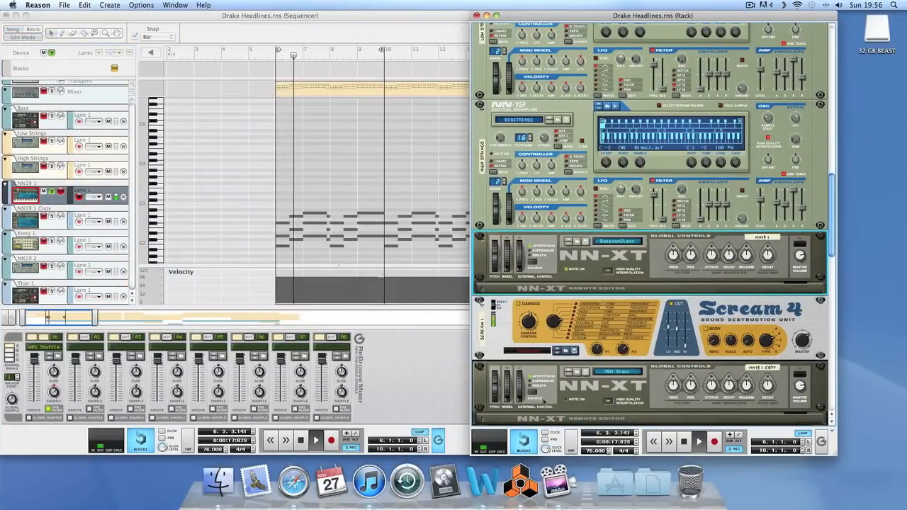
Solo the NN19 1 Copy track instead of NN19 1 while the loop plays.
click(52, 206)
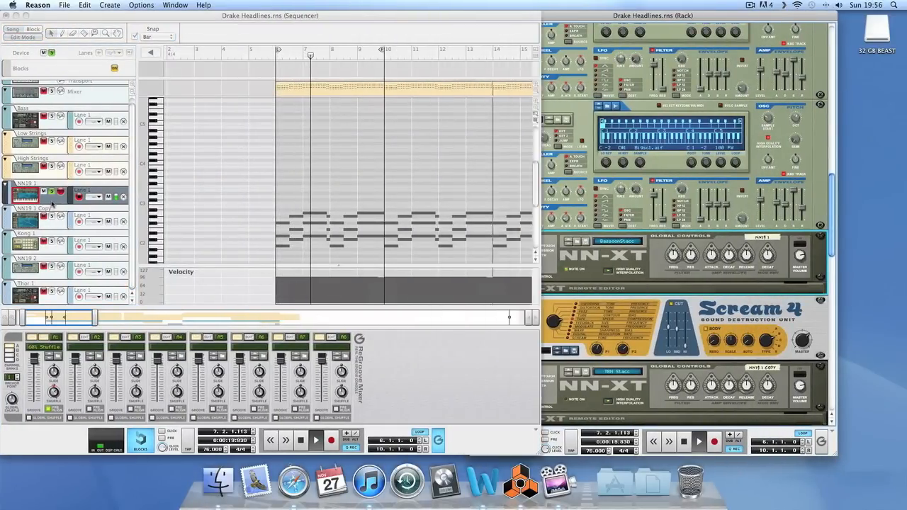
click(557, 313)
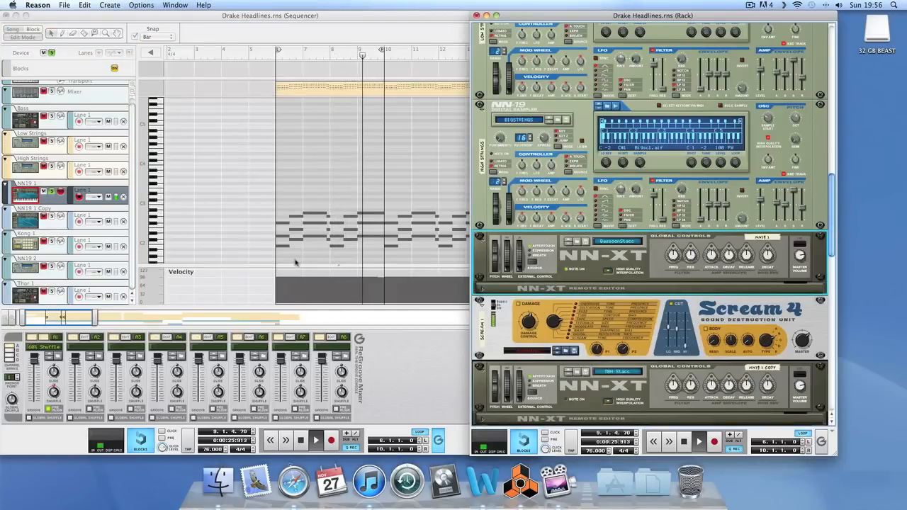
click(53, 228)
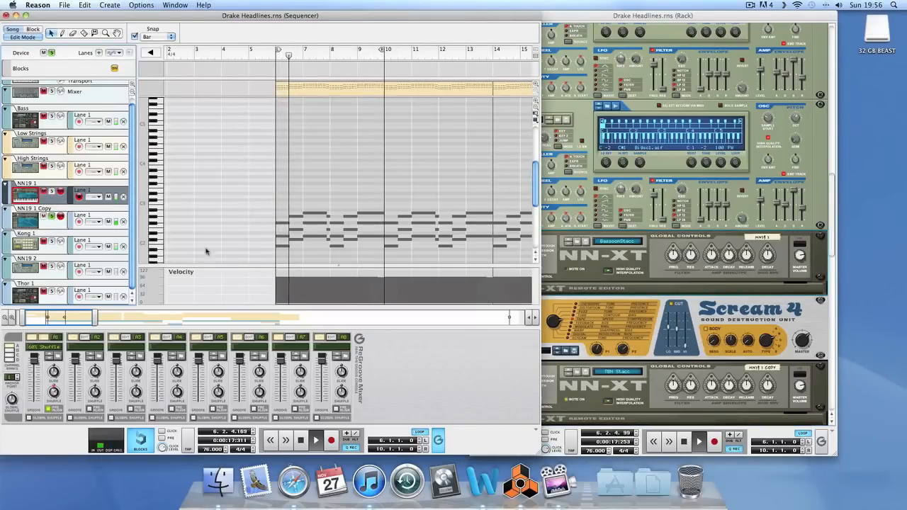
click(629, 272)
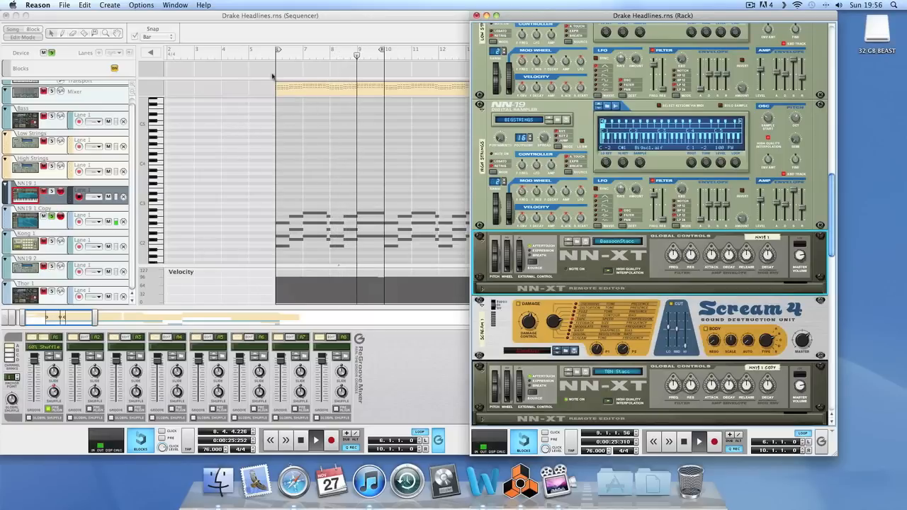
Stop playback and move the loop start back to bar 2.
key(space)
click(278, 52)
drag(279, 51, 197, 53)
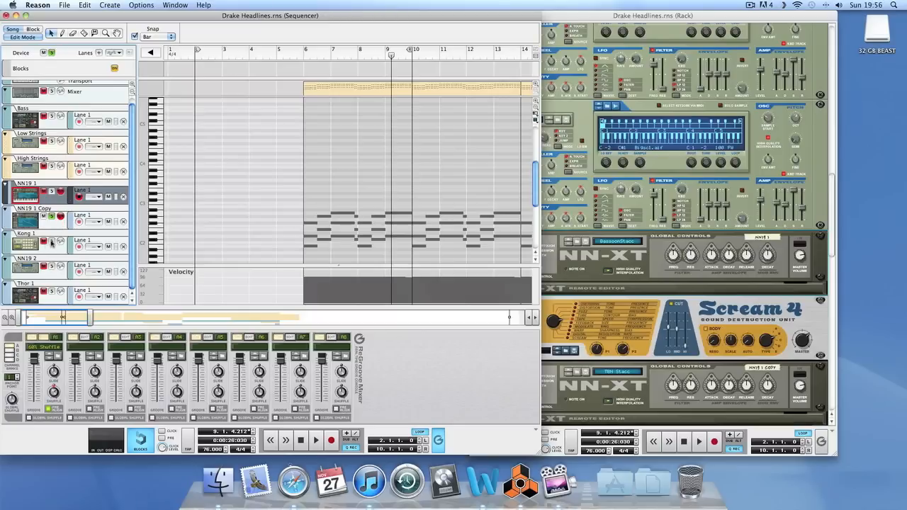
Unsolo NN19 1 Copy, mute the Kong 1 track, and play the remaining instruments together from bar 2.
click(51, 216)
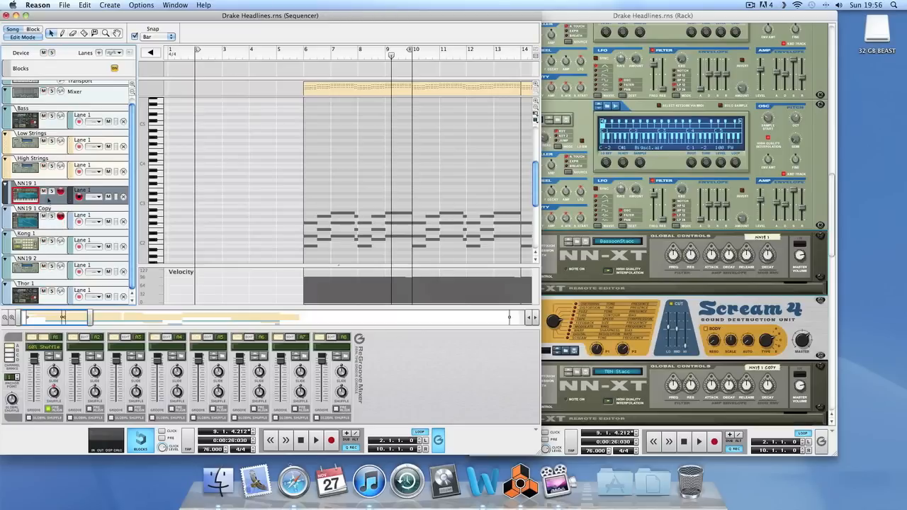
click(43, 241)
click(217, 51)
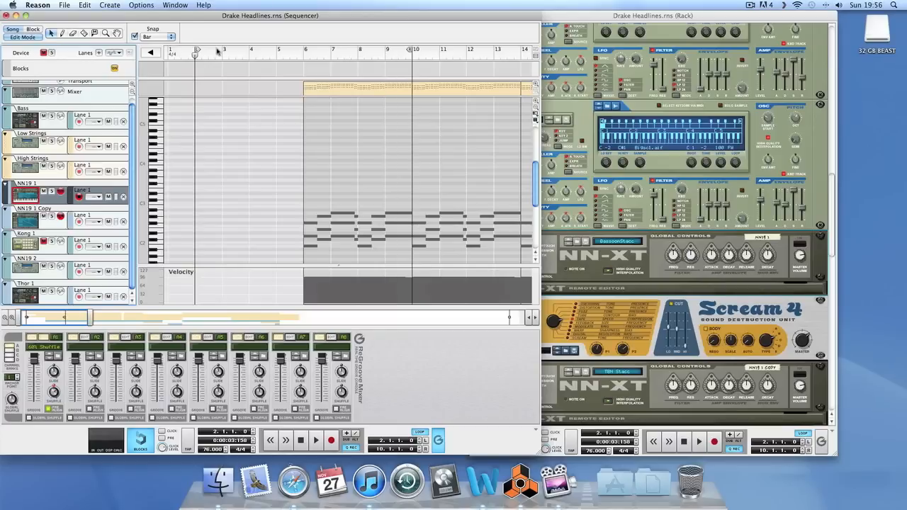
key(space)
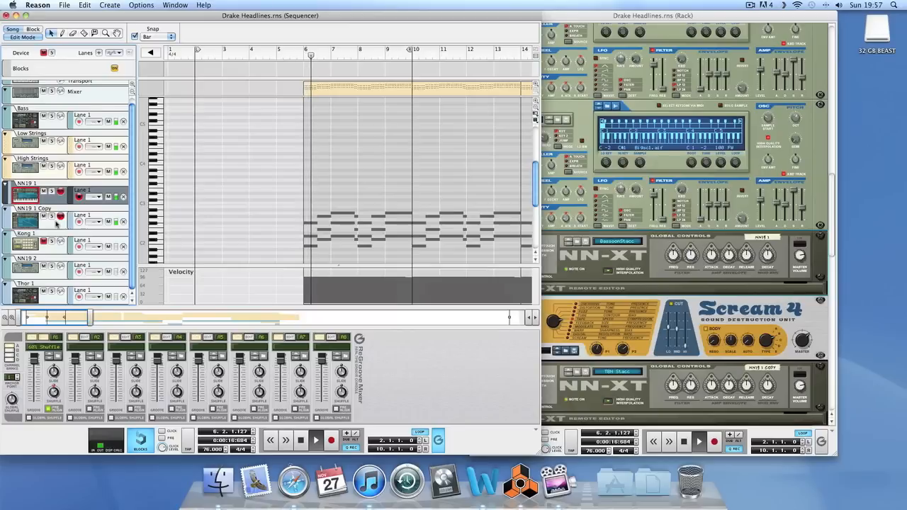
scroll(240, 172, up, 3)
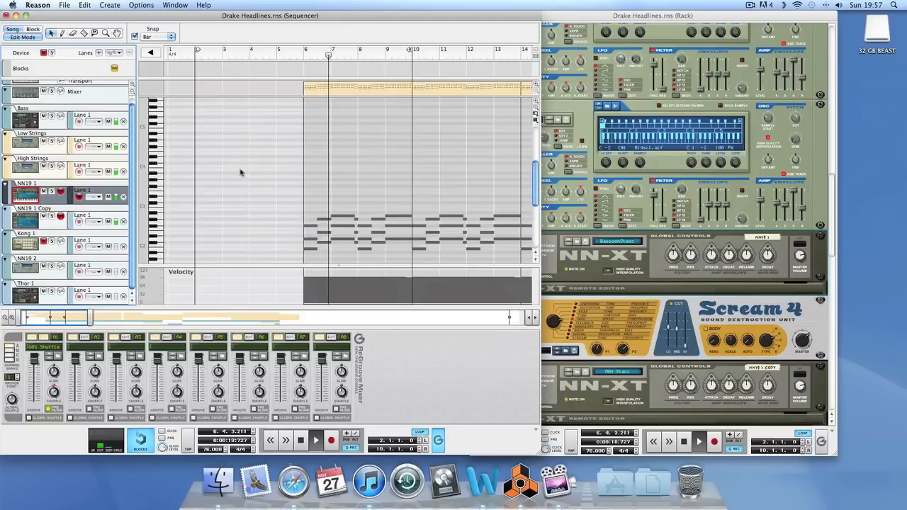
scroll(241, 173, up, 3)
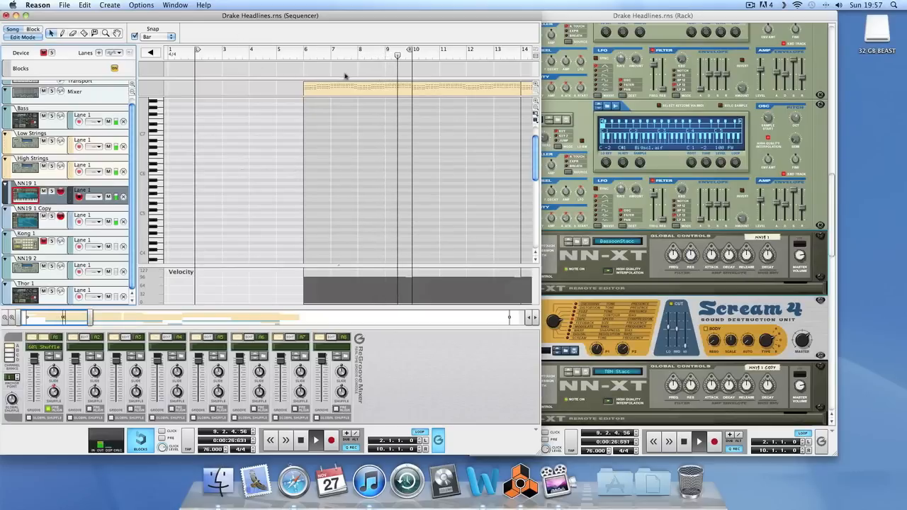
Leave Edit Mode for the arrangement view and set the loop to run from bar 6 to bar 30.
click(22, 37)
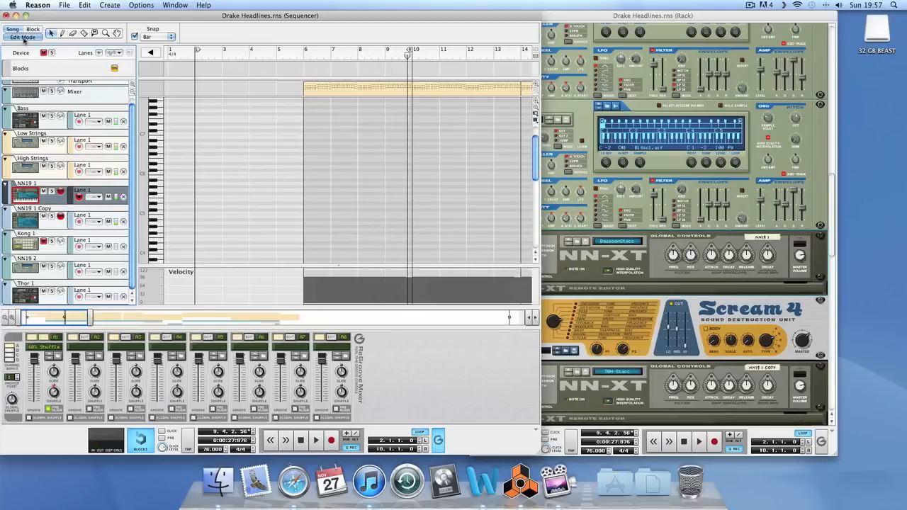
drag(139, 53, 152, 53)
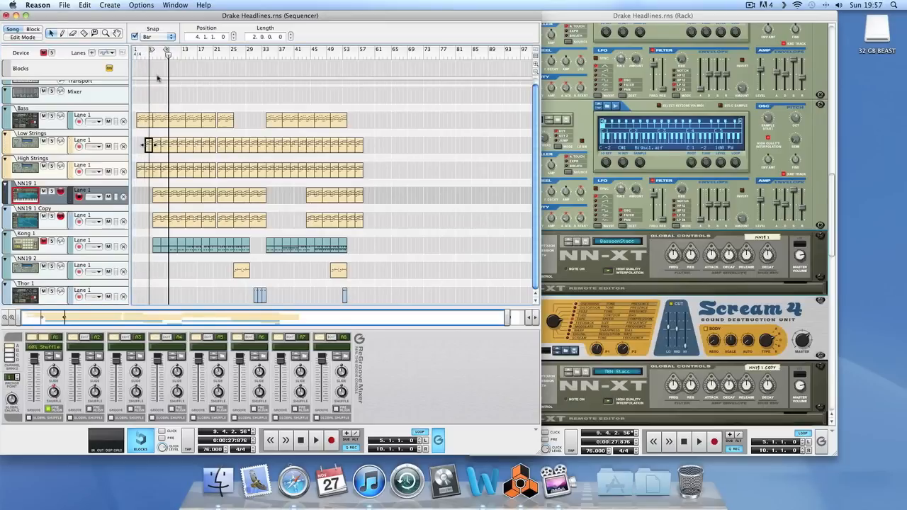
drag(151, 51, 248, 52)
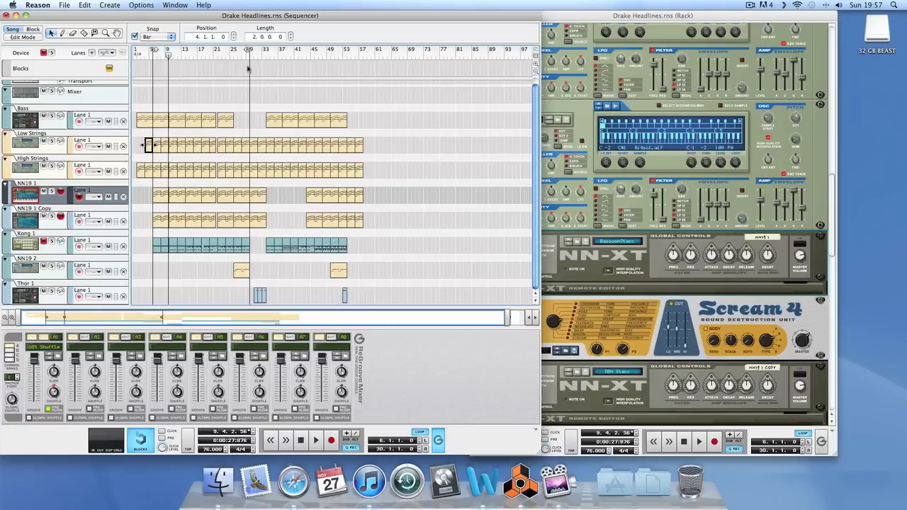
Select the Kong 1 clip at bar 8, and play a passage of Headlines in iTunes for reference before returning to Reason.
click(157, 251)
drag(165, 251, 163, 250)
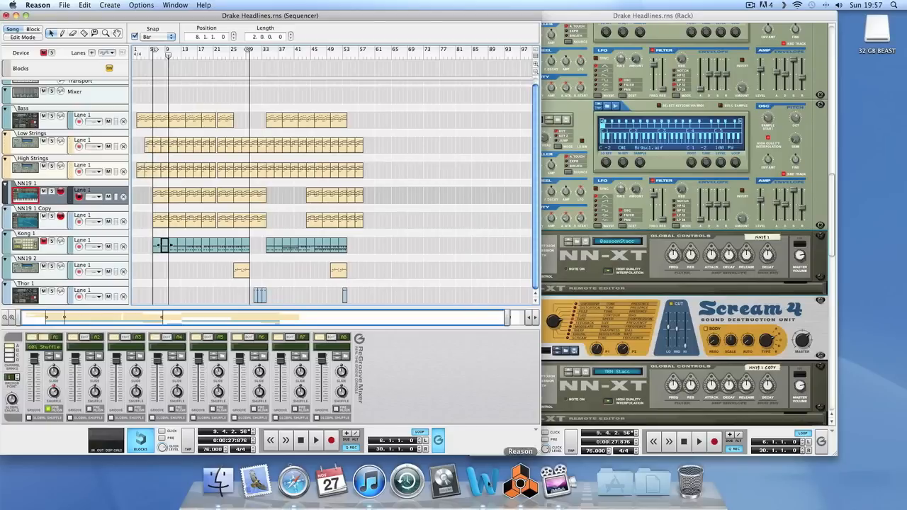
click(370, 483)
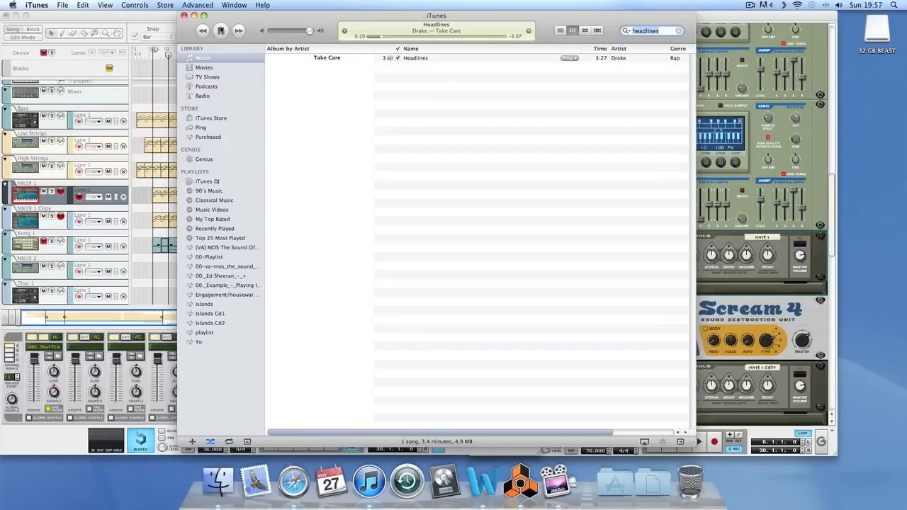
click(122, 20)
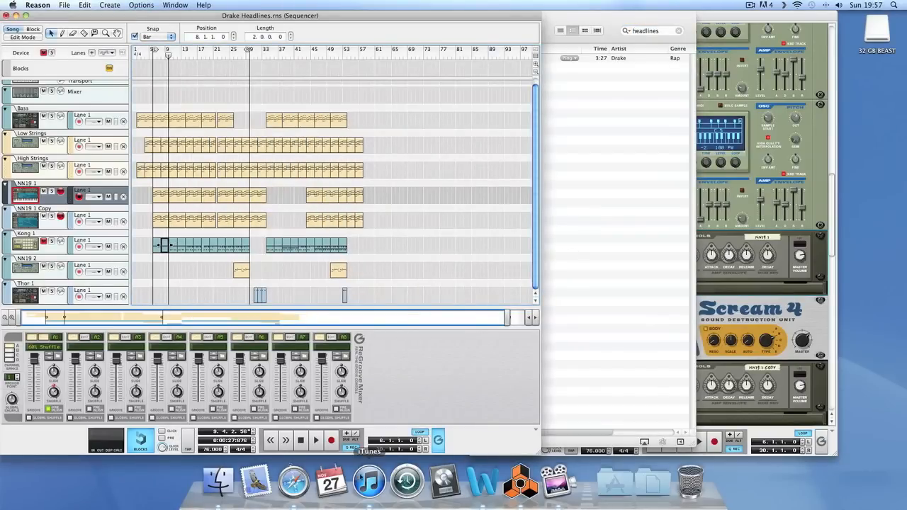
click(520, 485)
Audition the Kong 1 kit's bass drum, snare, tom, clap and closed hi-hat pads in the rack.
click(602, 264)
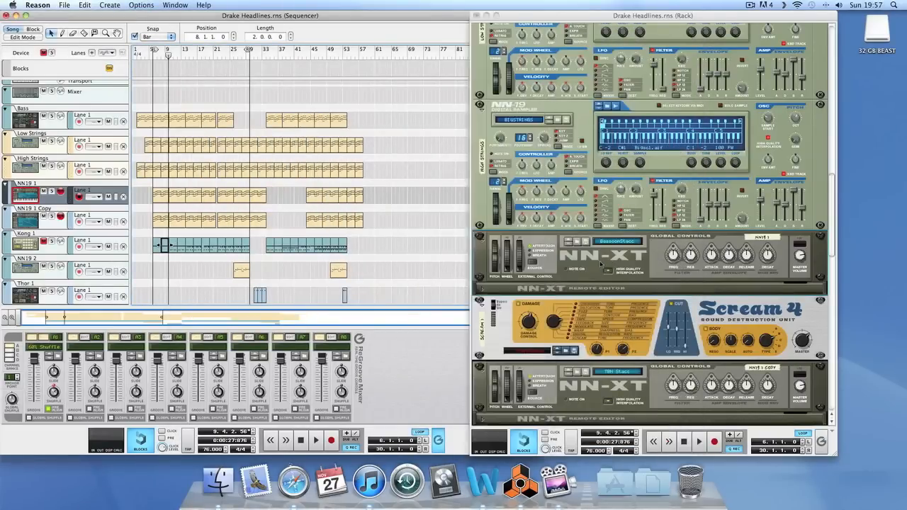
scroll(598, 265, down, 6)
scroll(599, 265, down, 3)
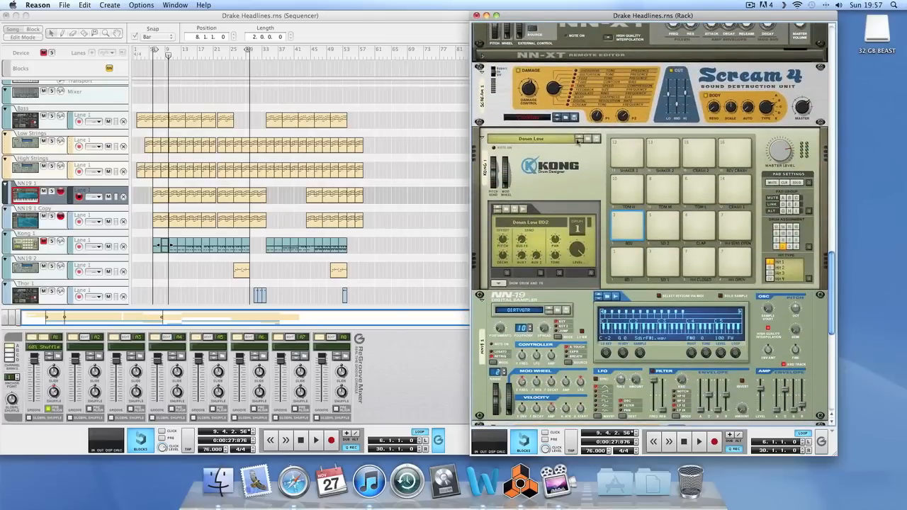
click(630, 261)
click(628, 227)
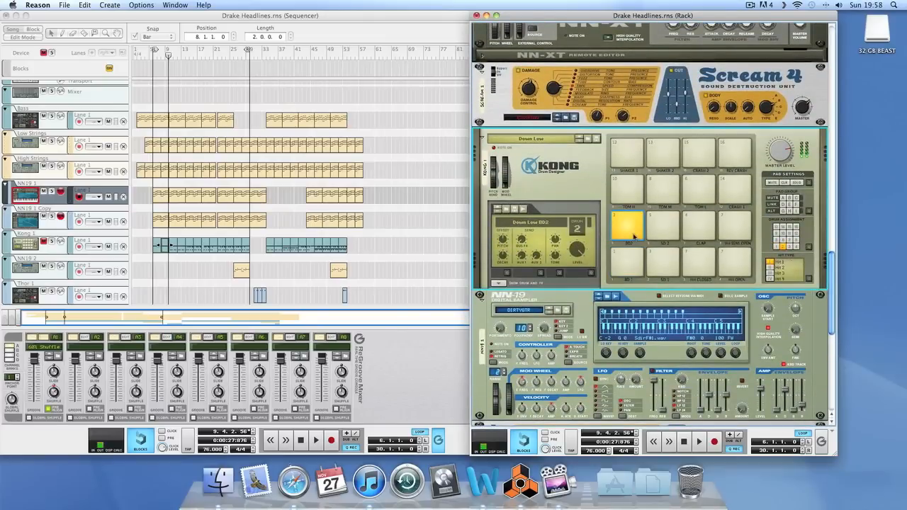
click(666, 228)
click(668, 265)
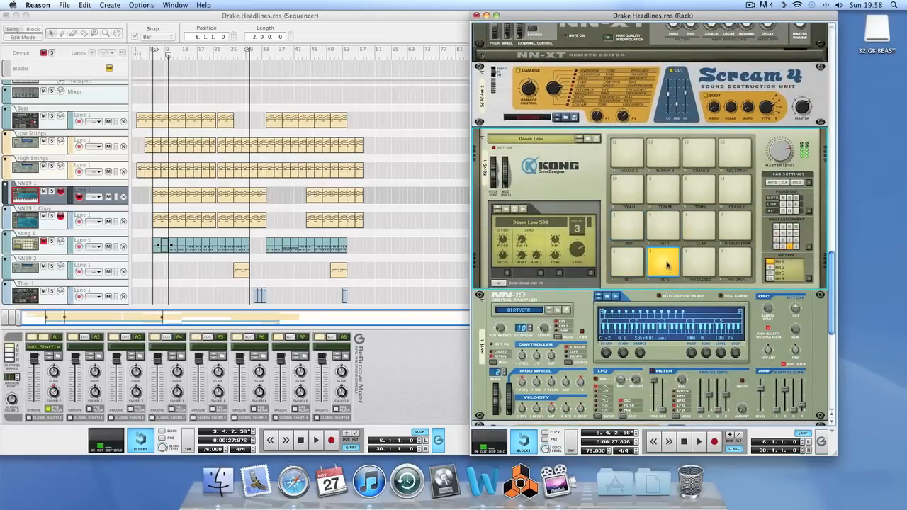
click(656, 192)
click(693, 232)
click(694, 262)
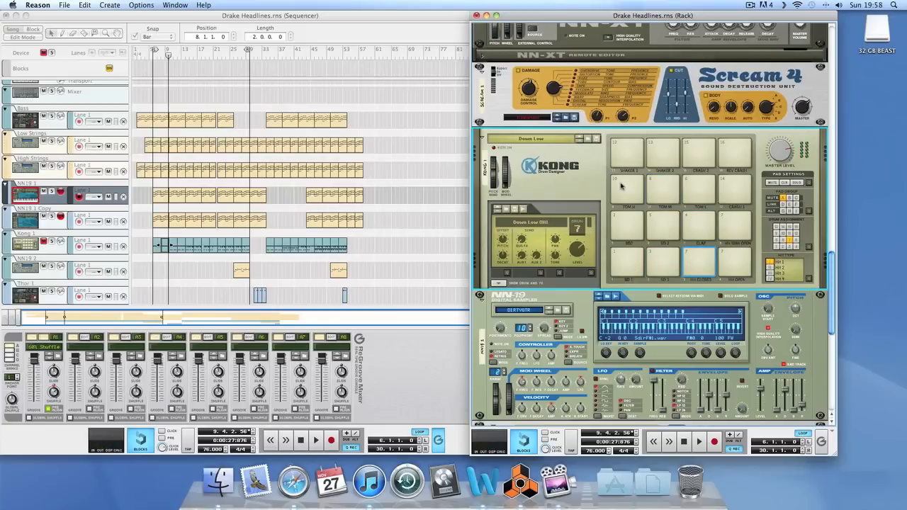
Move the song position to bar 6 and deselect the Kong 1 clip in the arrangement.
click(167, 61)
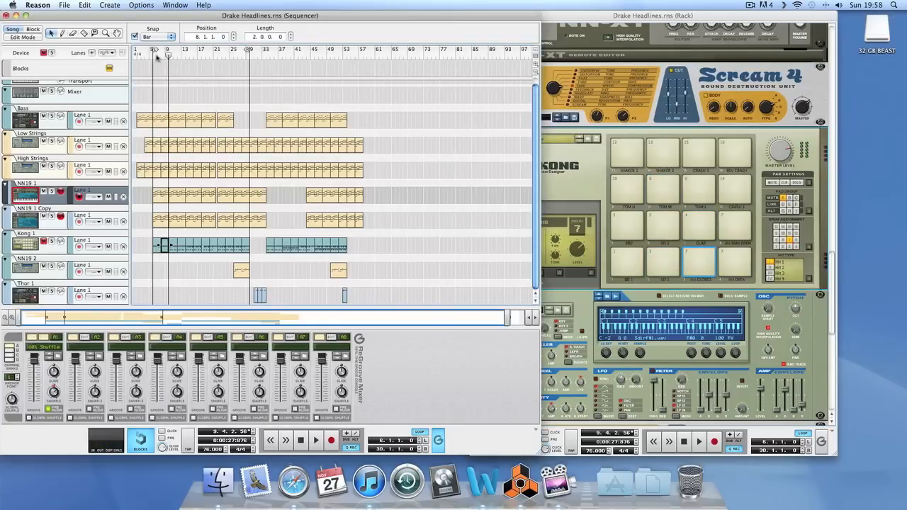
drag(167, 57, 154, 62)
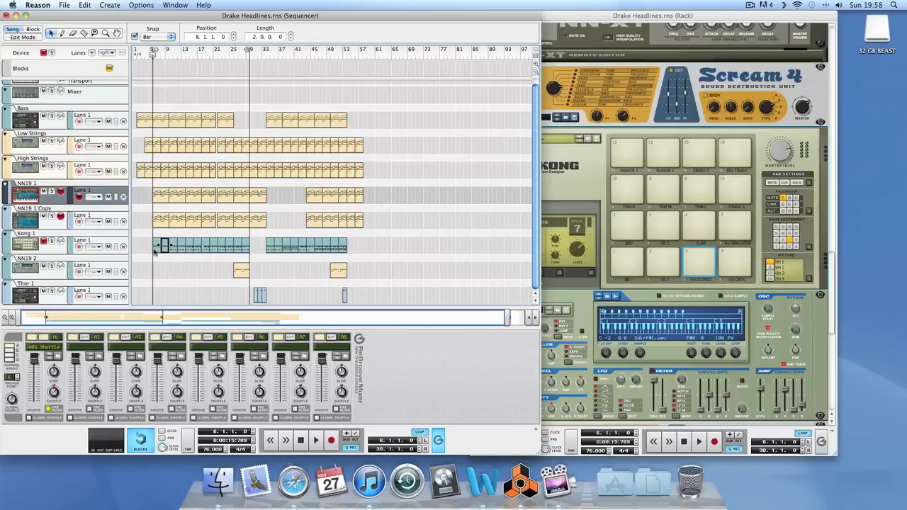
scroll(159, 250, left, 1)
click(200, 258)
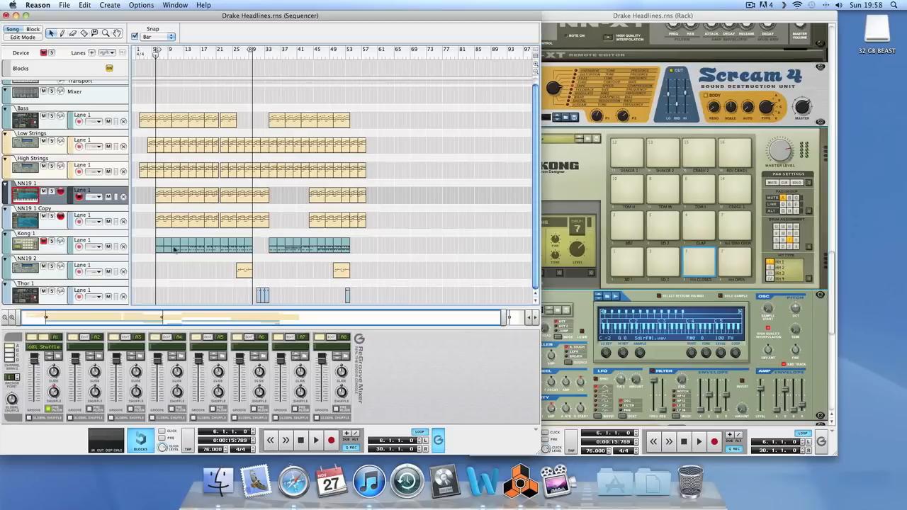
Start playback, move the loop start to bar 2 to play from there, and unmute the Kong 1 track.
key(space)
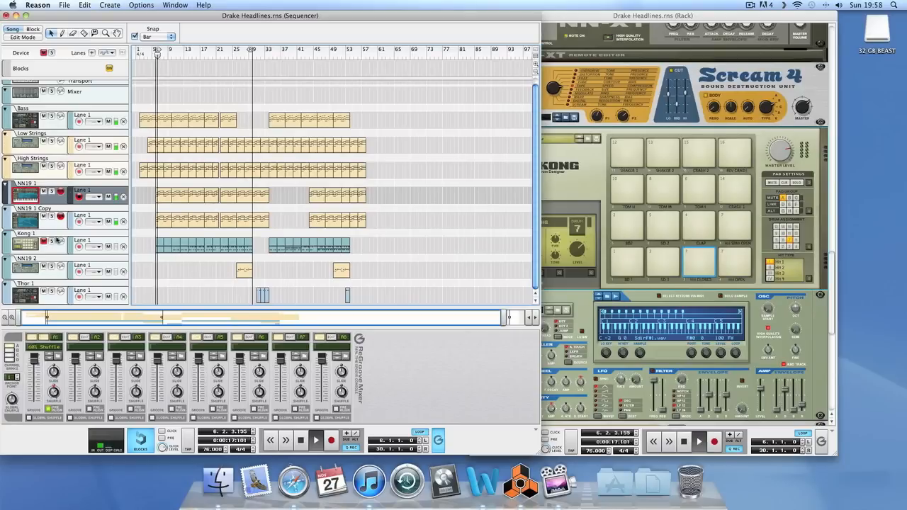
drag(157, 53, 142, 52)
click(142, 53)
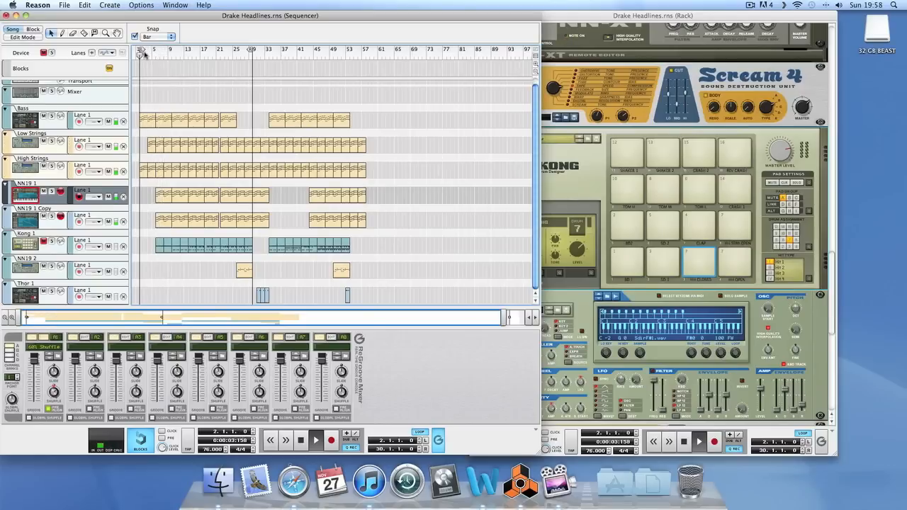
click(44, 242)
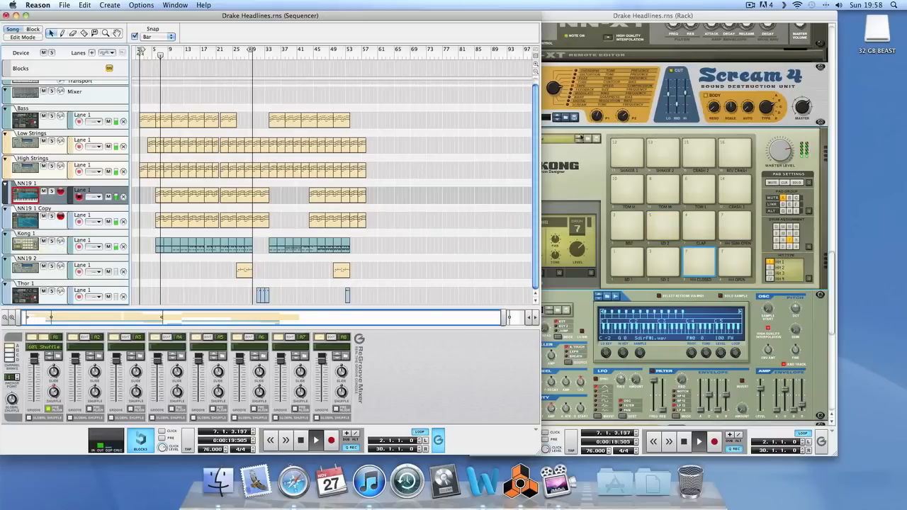
Fold the Bass Thor synthesizer and the Low Strings and High Strings NN-19 samplers in the rack.
scroll(578, 107, up, 5)
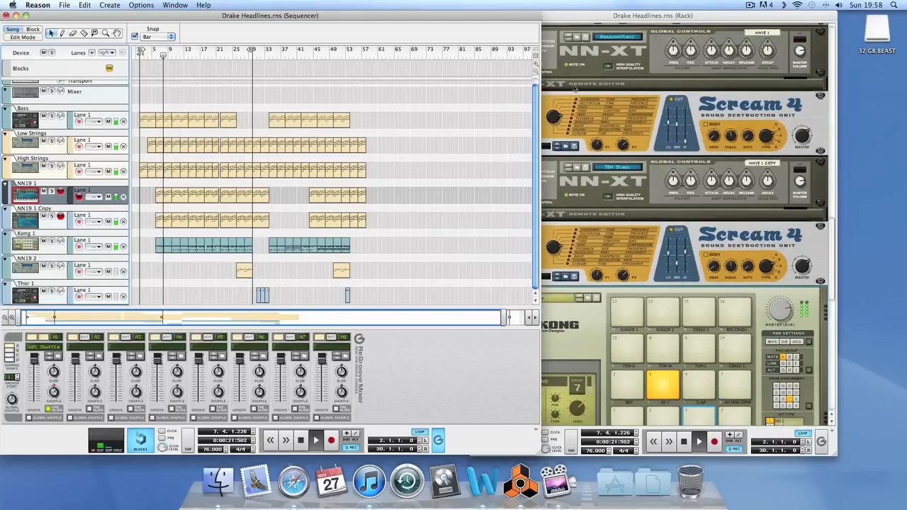
click(577, 107)
scroll(574, 100, up, 6)
scroll(574, 96, up, 15)
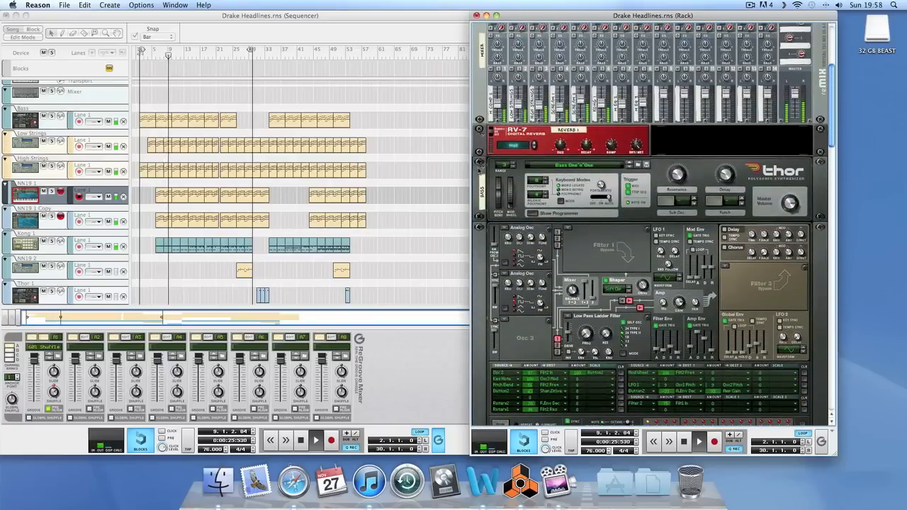
click(483, 170)
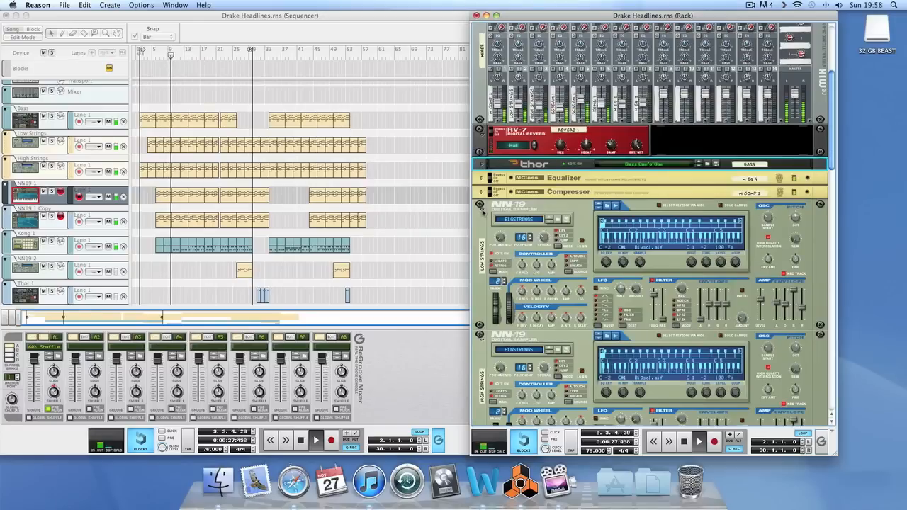
click(480, 205)
click(481, 221)
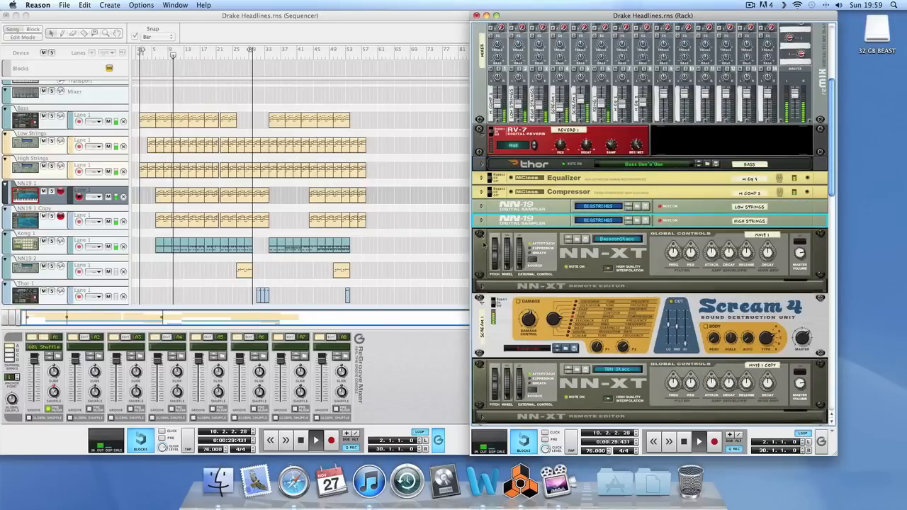
Fold both NN-XT samplers and the Scream 4 distortion unit belonging to each of them.
click(482, 245)
click(481, 249)
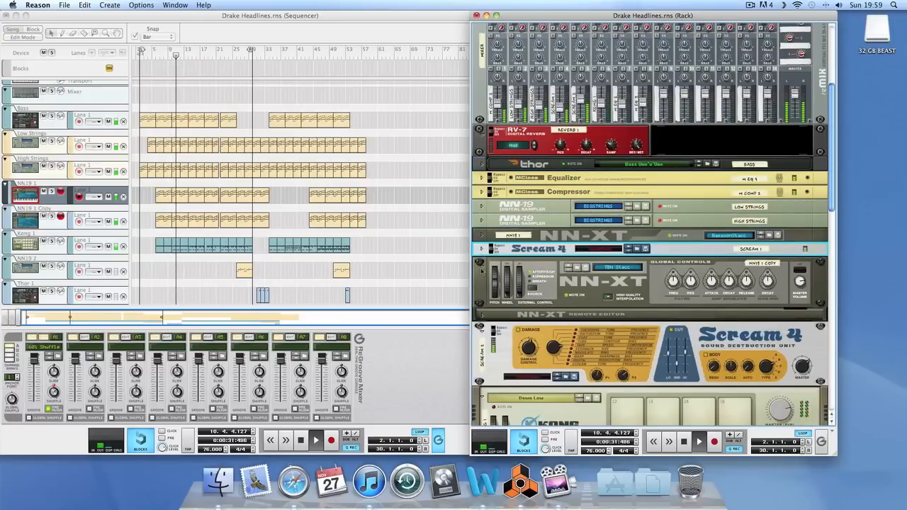
click(482, 266)
click(481, 279)
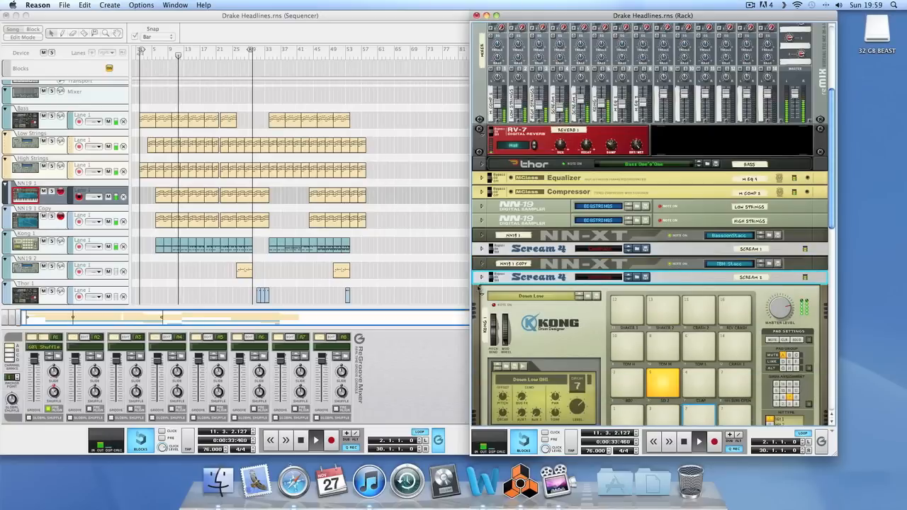
Fold the remaining rack devices: Kong 1, the second NN-19 and its Scream 4 and Equalizer, and Thor 1 with its Equalizer.
click(482, 297)
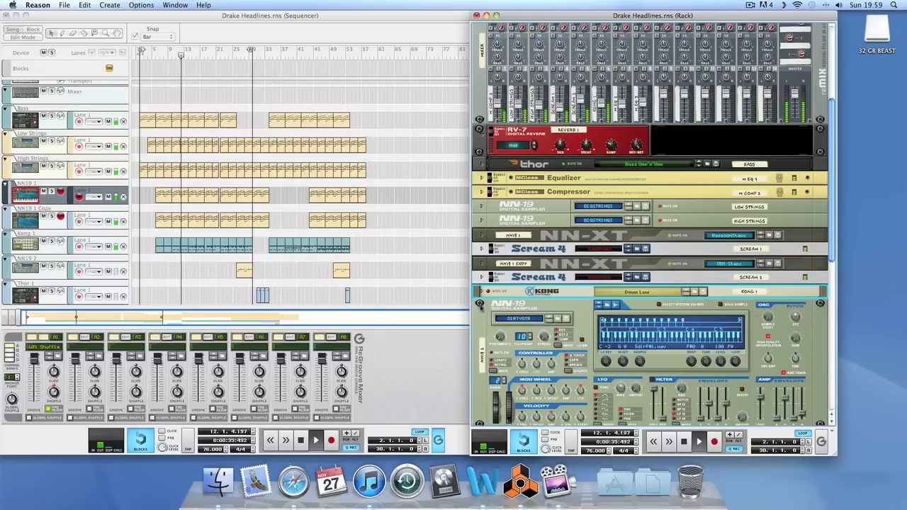
click(482, 306)
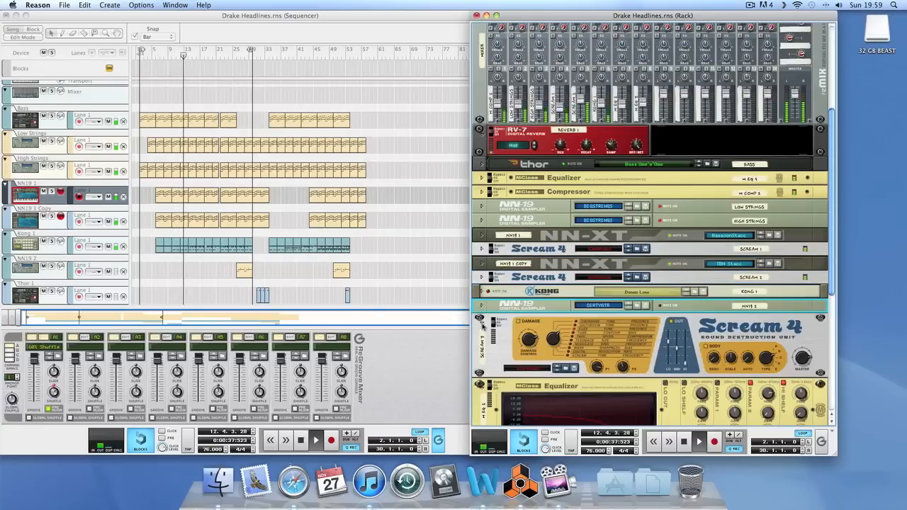
click(482, 320)
click(482, 335)
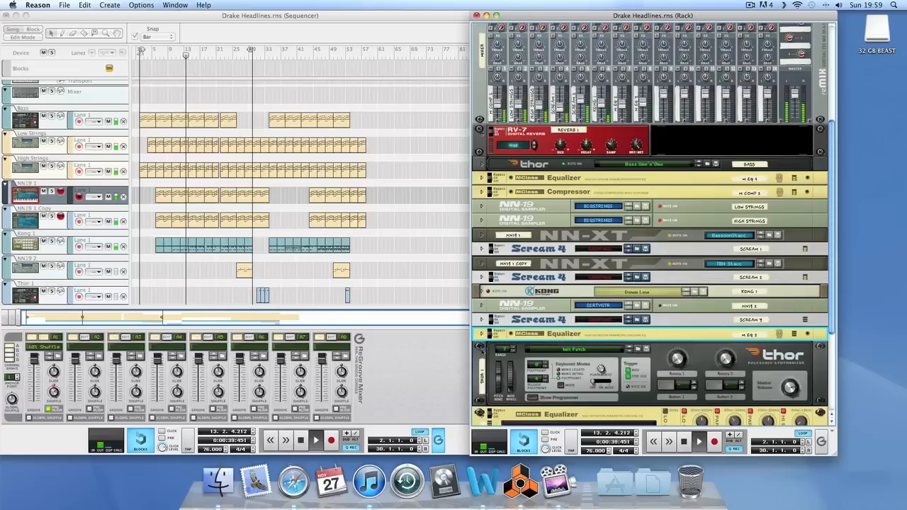
click(482, 350)
click(481, 363)
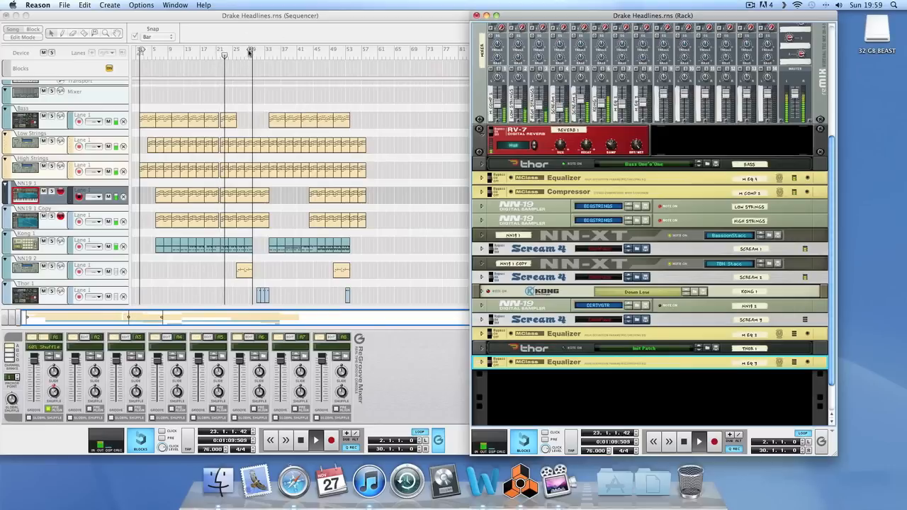
Extend the loop end to bar 58 so it covers the whole arrangement, and stop playback.
click(309, 54)
drag(252, 50, 364, 55)
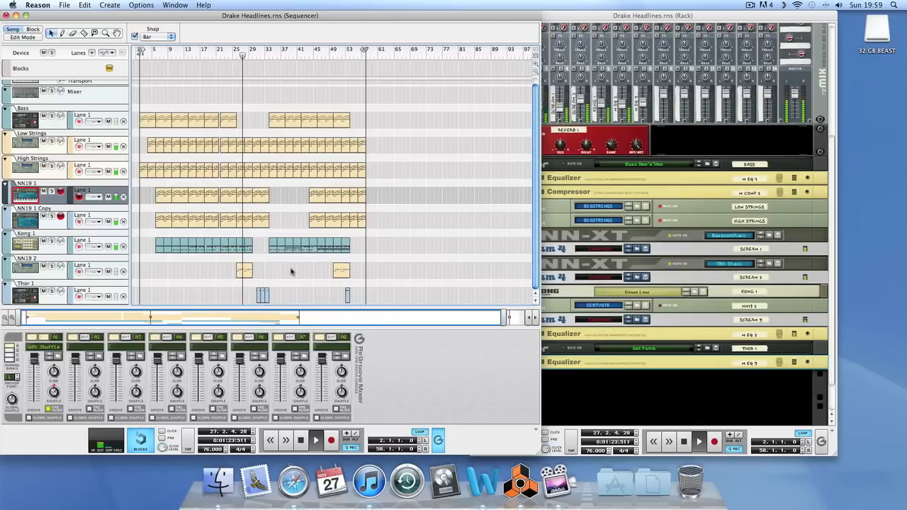
key(space)
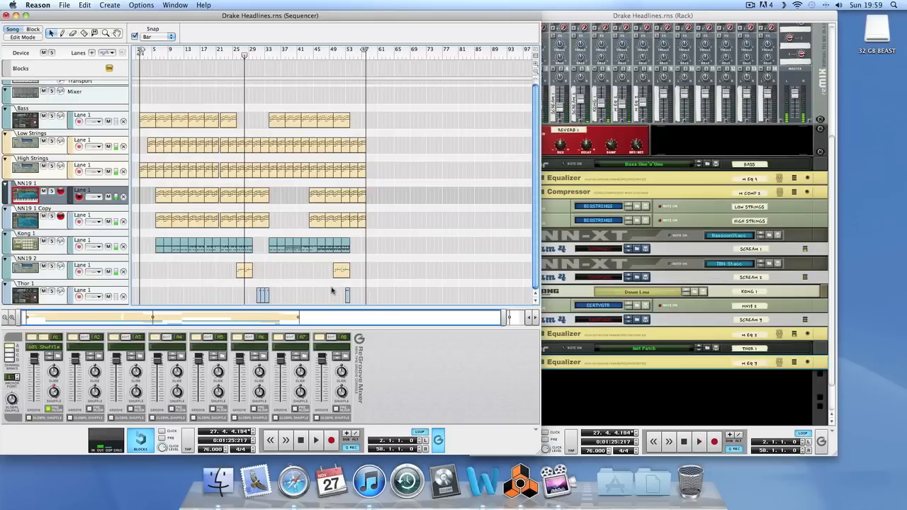